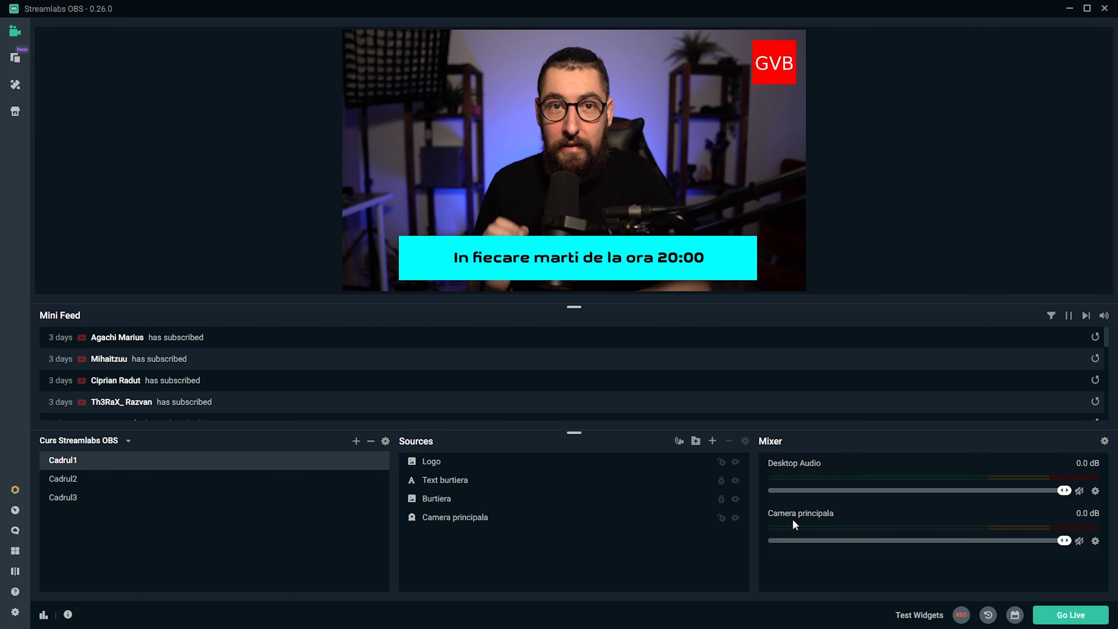
Set Mic/Auxiliary Device 1 to Microphone (RODECaster Pro Stereo) in the audio settings and check its mixer channel in the Cadrul2 scene.
{"action": "left_click", "coordinate": [15, 612]}
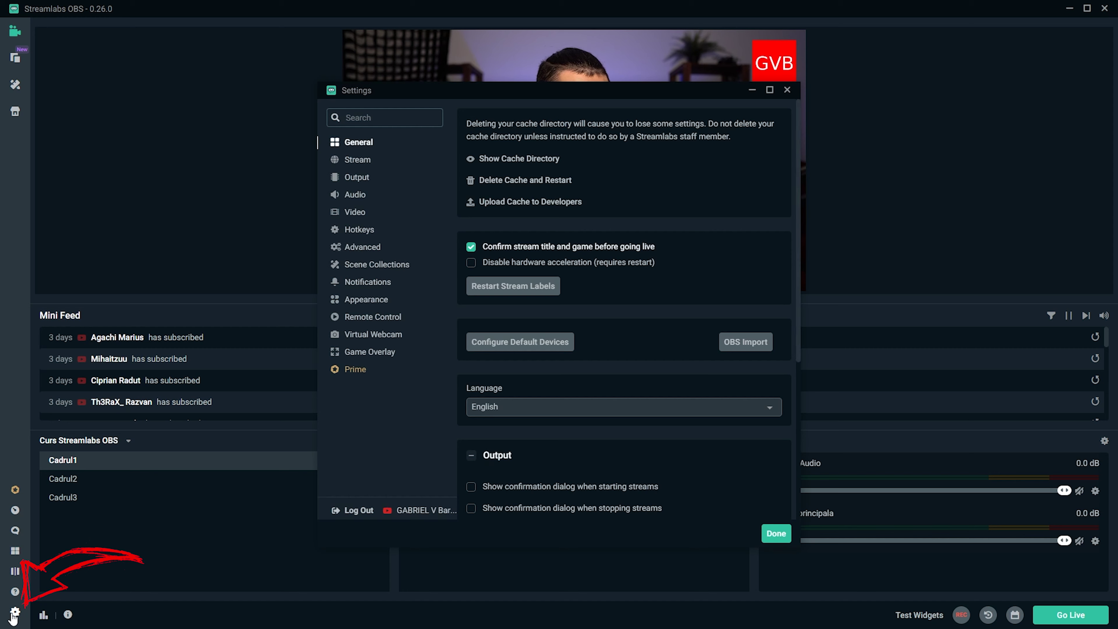
{"action": "left_click", "coordinate": [355, 198]}
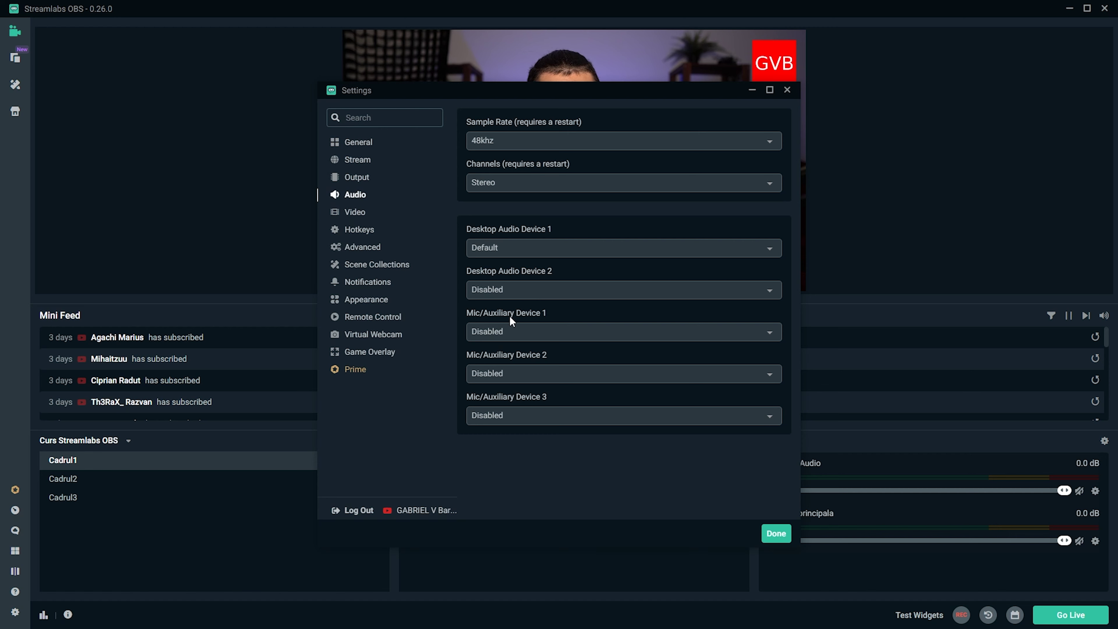
{"action": "left_click", "coordinate": [573, 331]}
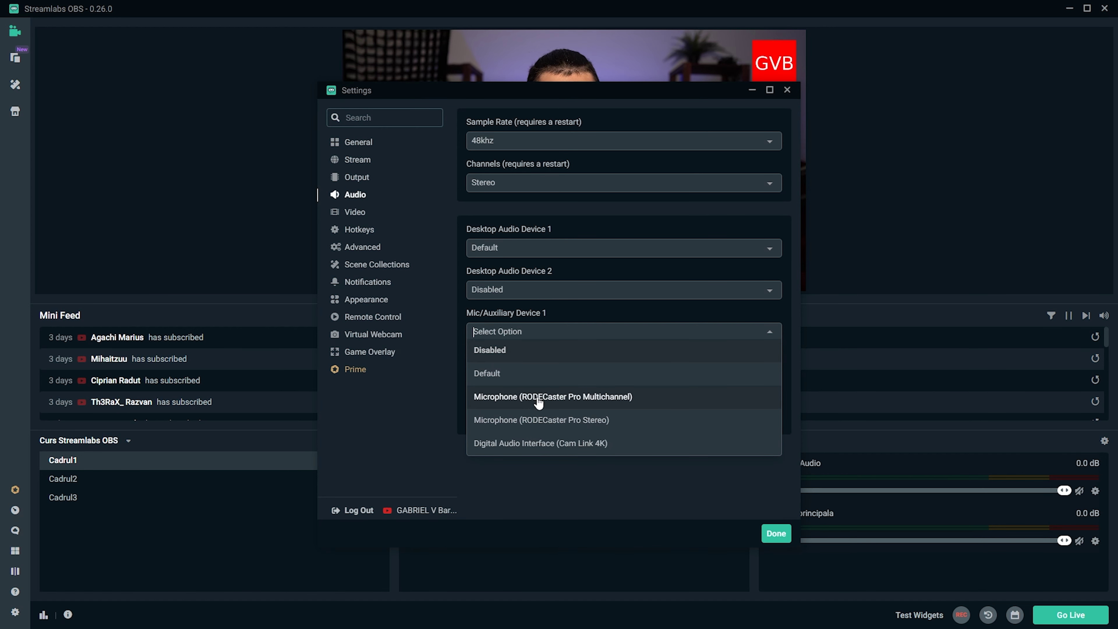
{"action": "left_click", "coordinate": [540, 421]}
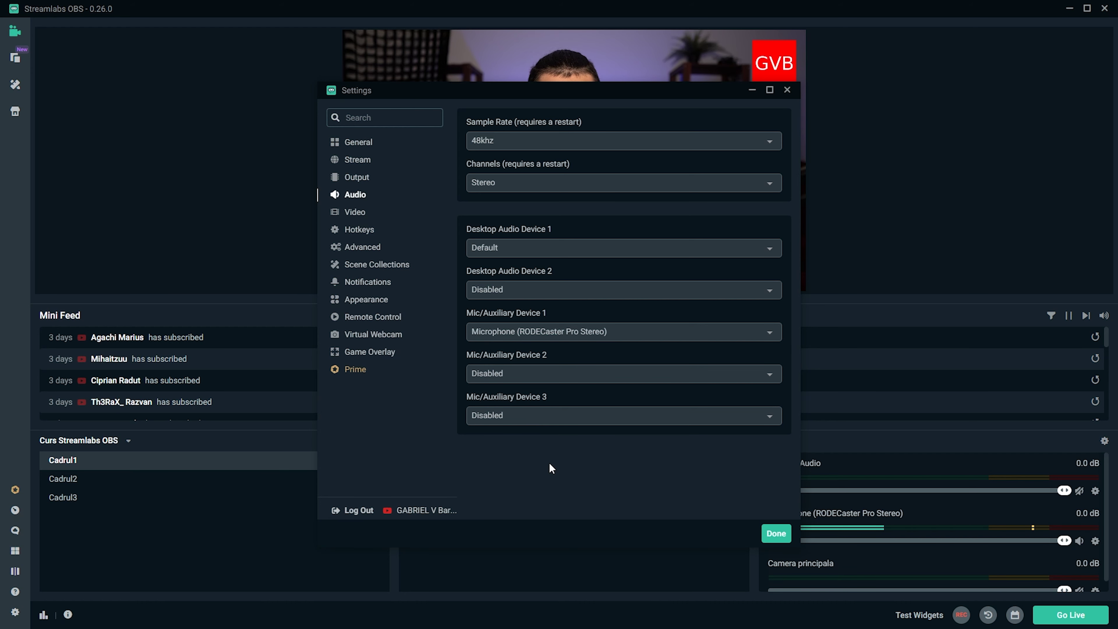
{"action": "left_click", "coordinate": [776, 534]}
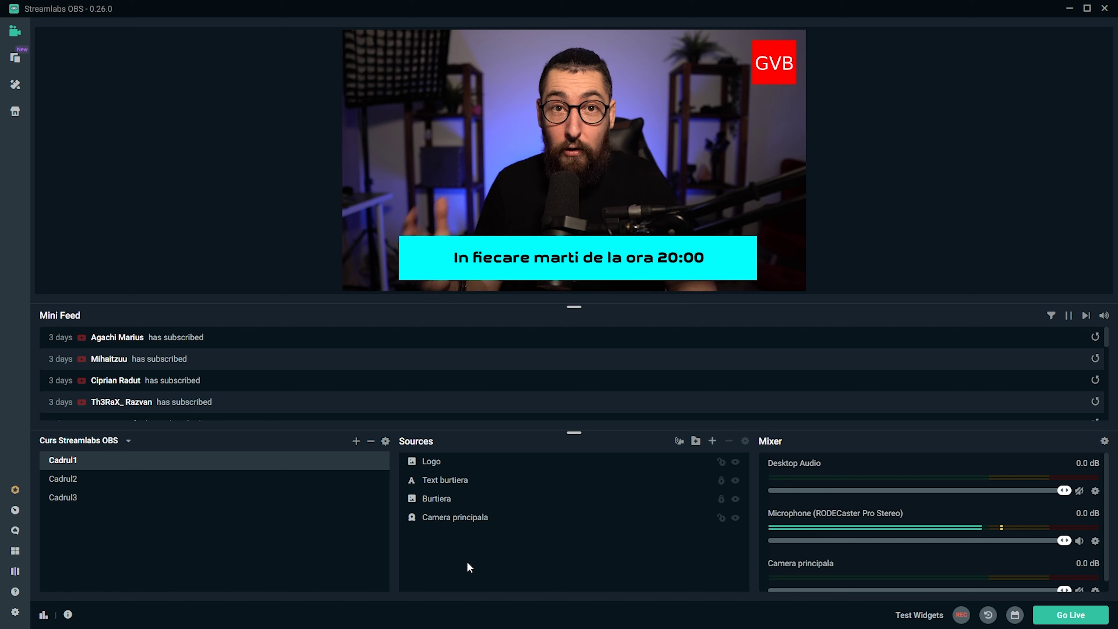
{"action": "left_click", "coordinate": [144, 480]}
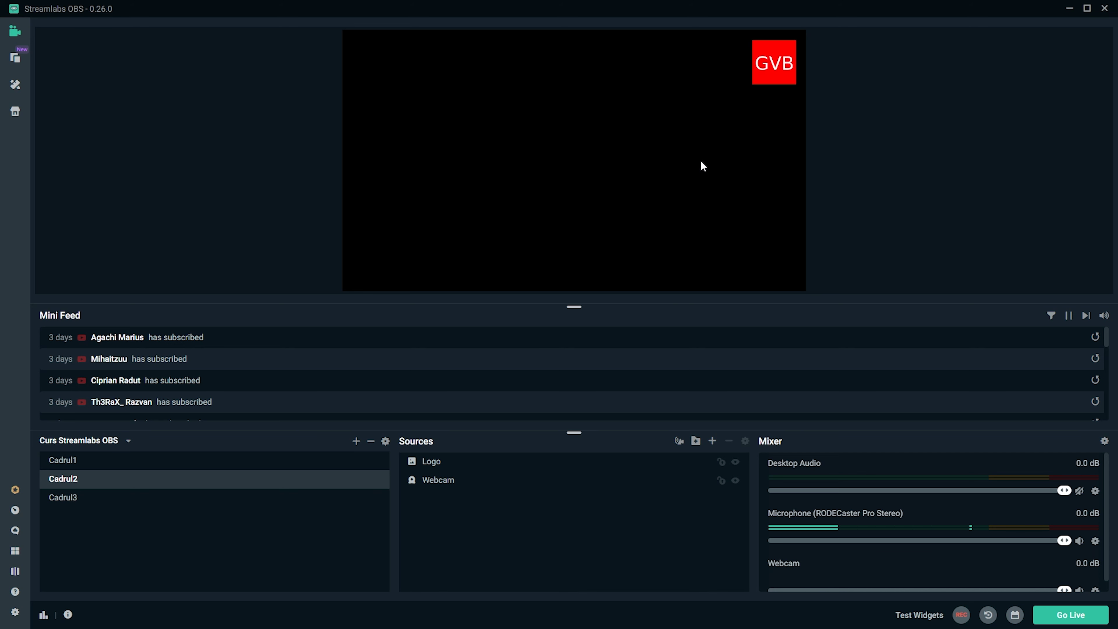
{"action": "left_click", "coordinate": [309, 463]}
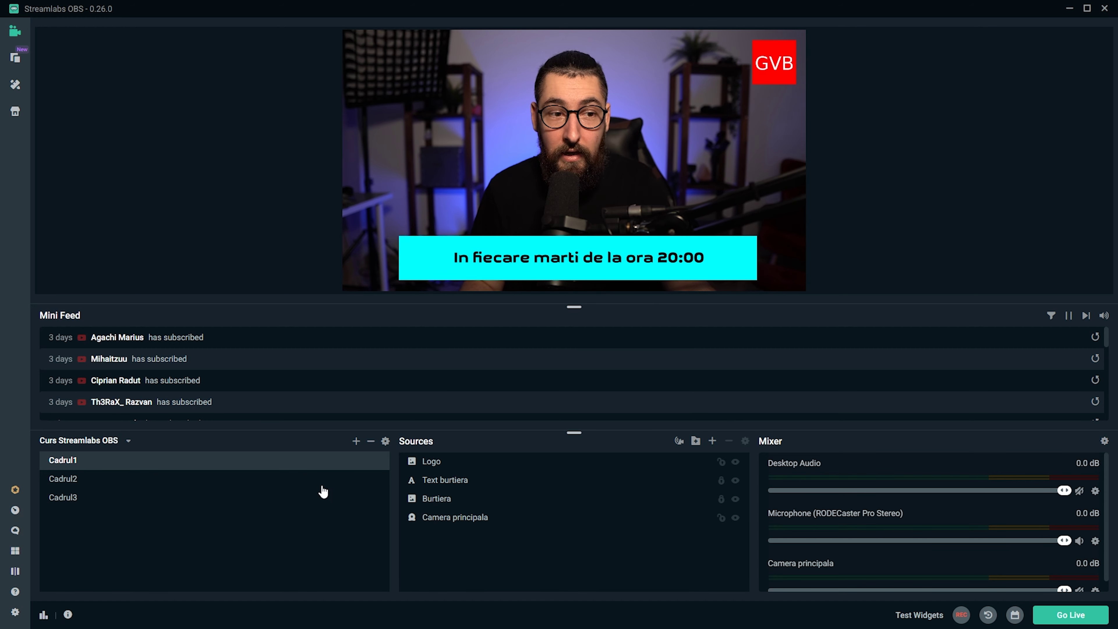
Disable Mic/Auxiliary Device 1 in the audio settings.
{"action": "left_click", "coordinate": [15, 612]}
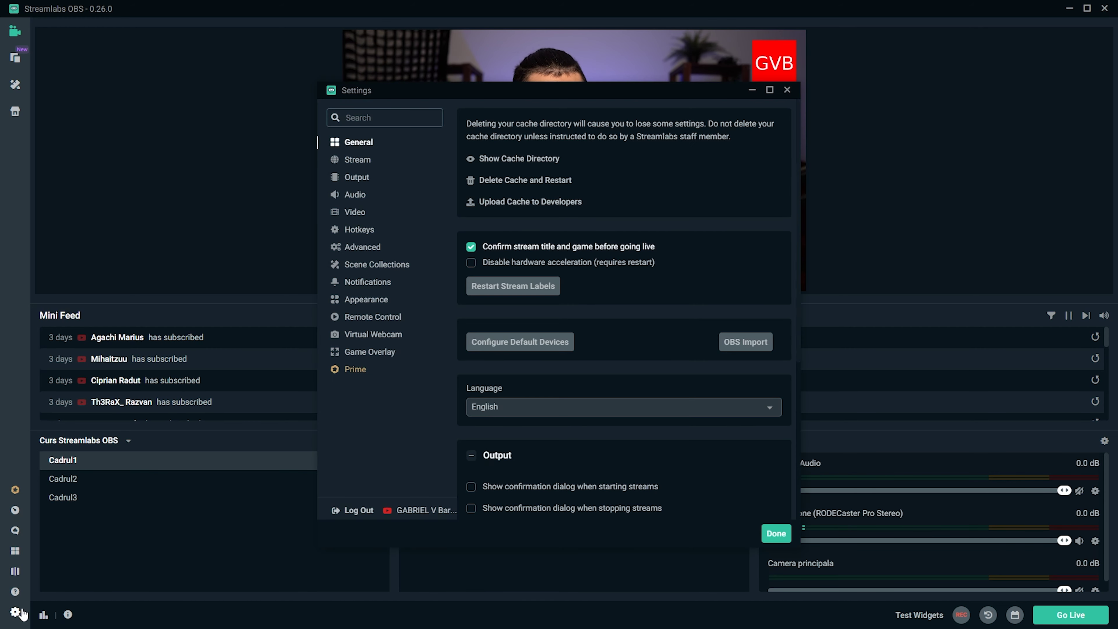
{"action": "left_click", "coordinate": [362, 195]}
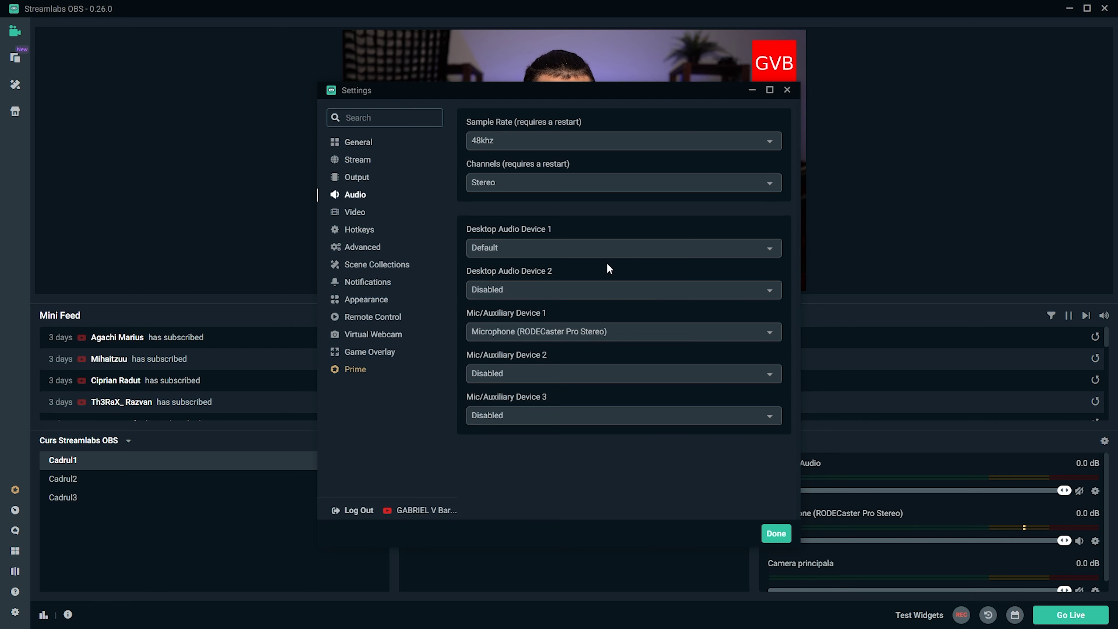
{"action": "left_click", "coordinate": [669, 336]}
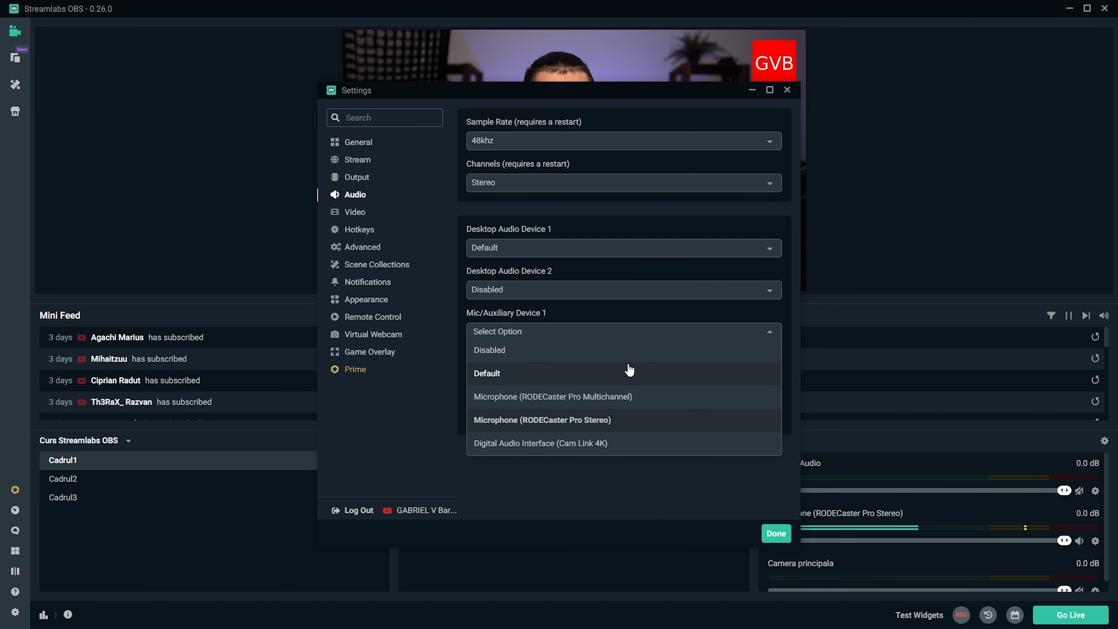
{"action": "left_click", "coordinate": [625, 358]}
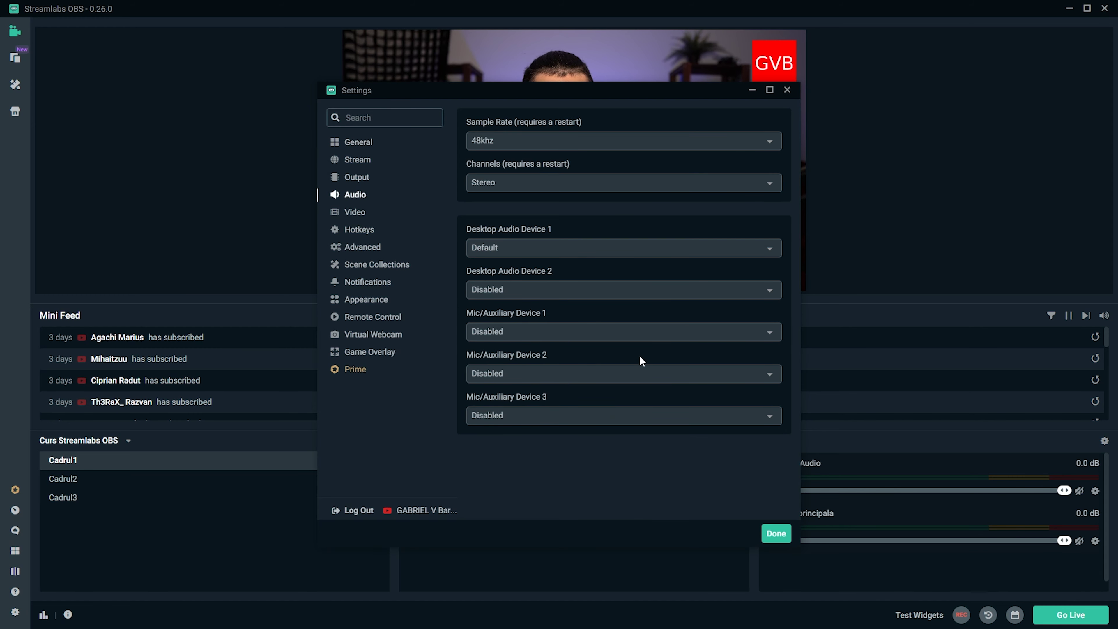
{"action": "left_click", "coordinate": [776, 533]}
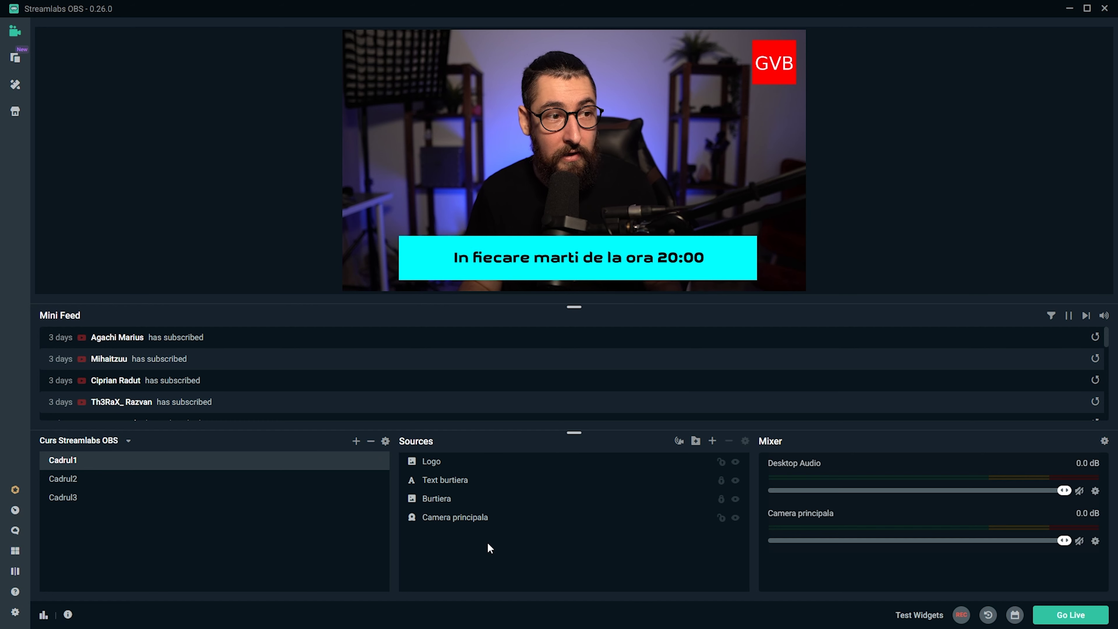
Add an Audio Input Capture source named Microfon to the Cadrul1 scene.
{"action": "left_click", "coordinate": [713, 441]}
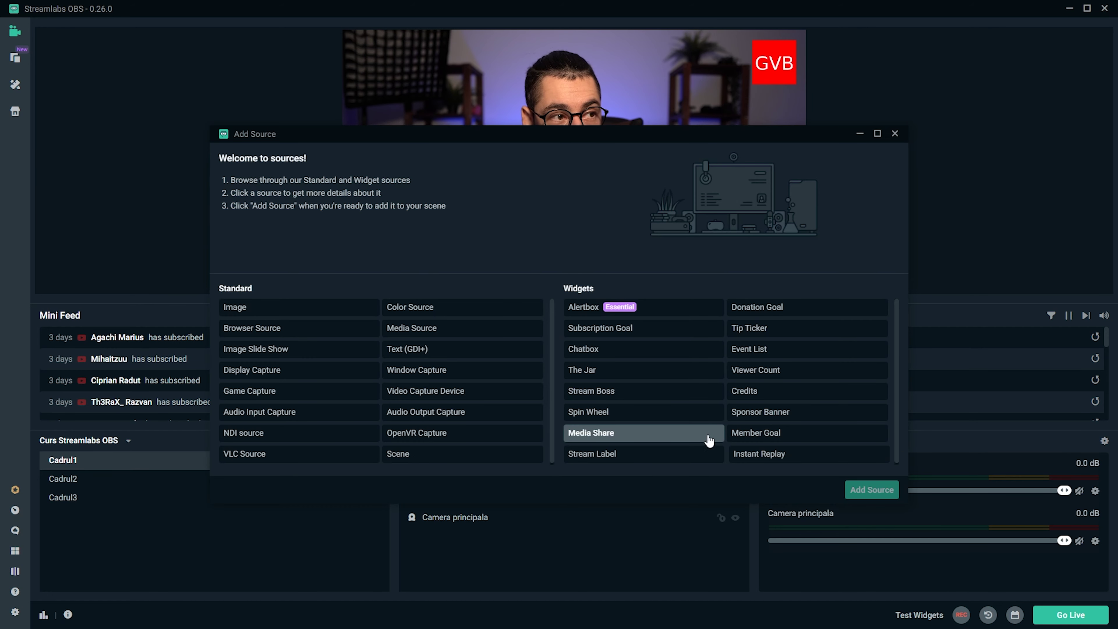
{"action": "left_click", "coordinate": [322, 412]}
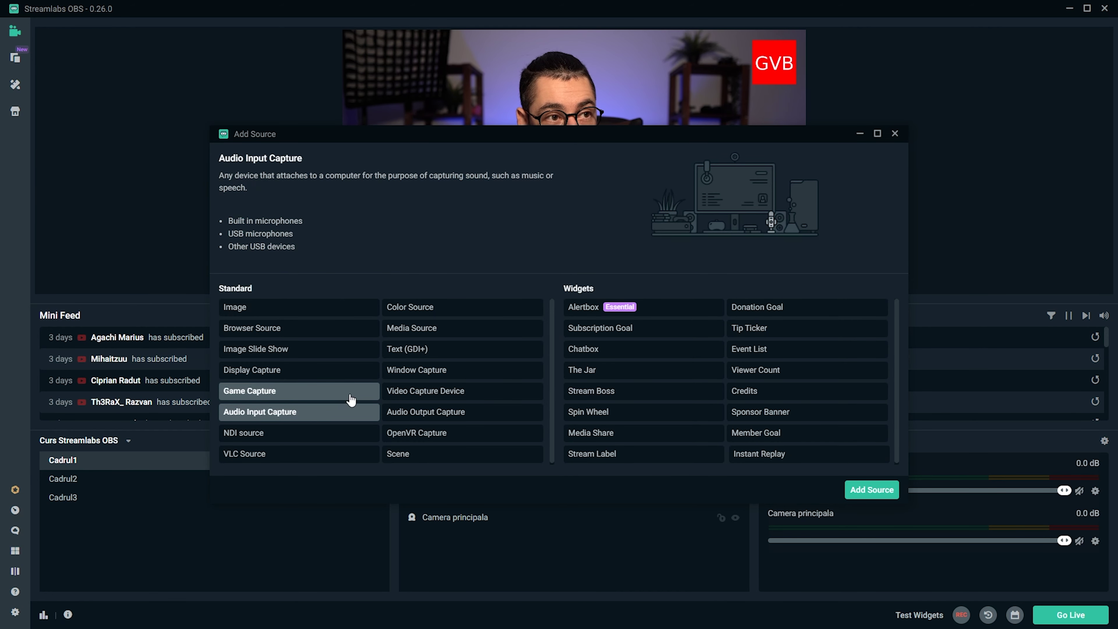
{"action": "left_click", "coordinate": [872, 494]}
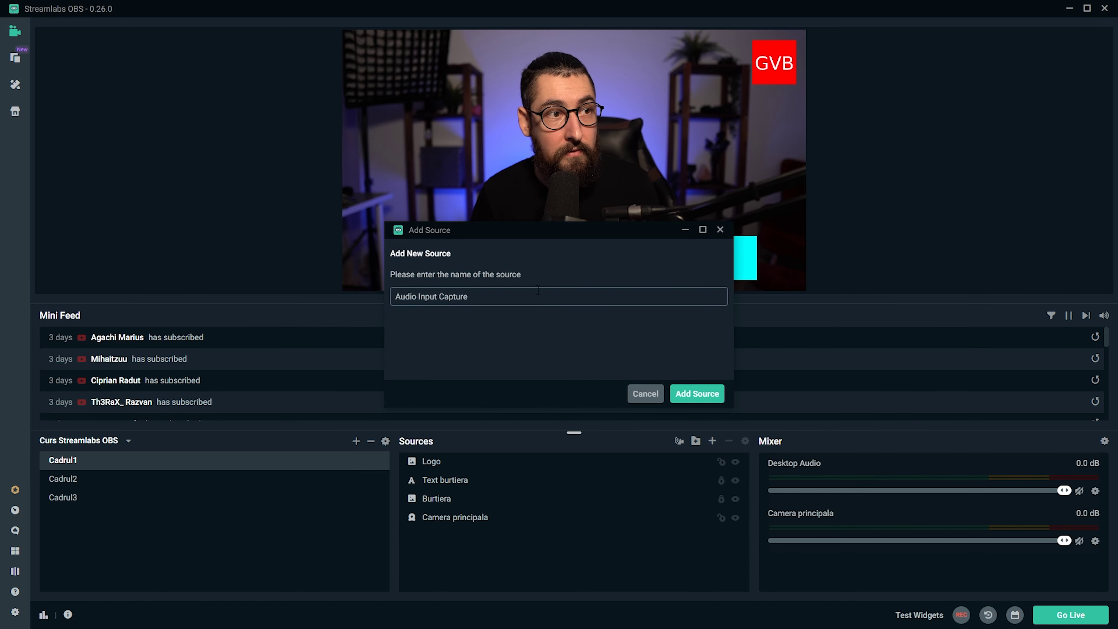
{"action": "type", "text": "Mic"}
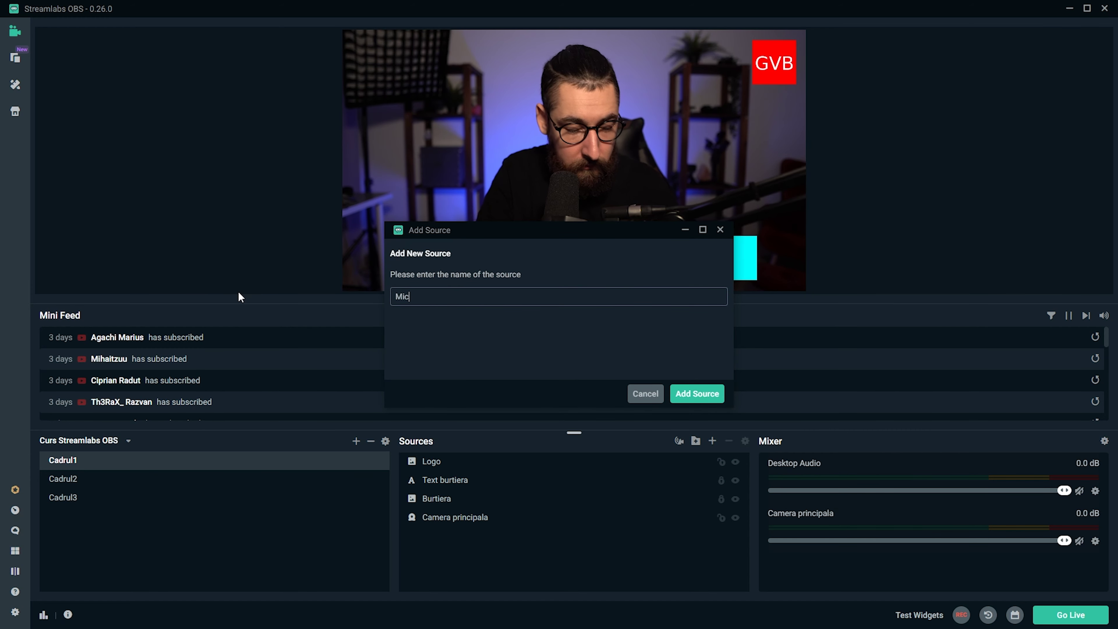
{"action": "type", "text": "rofon"}
{"action": "left_click", "coordinate": [695, 392]}
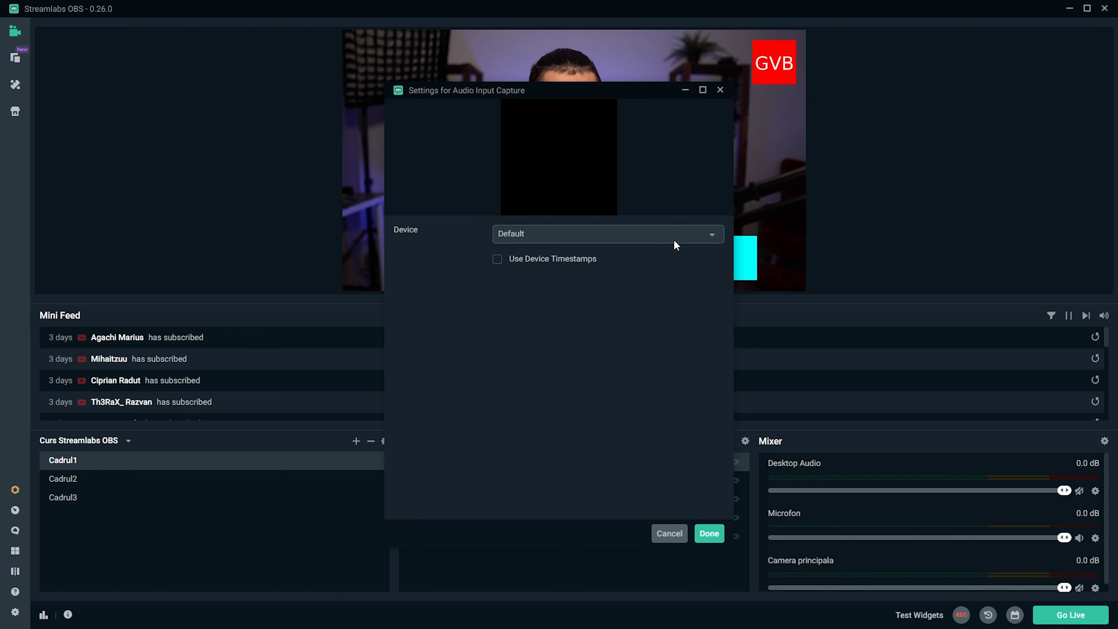
Set the Microfon source's device to Microphone (RODECaster Pro Stereo).
{"action": "left_click", "coordinate": [655, 240]}
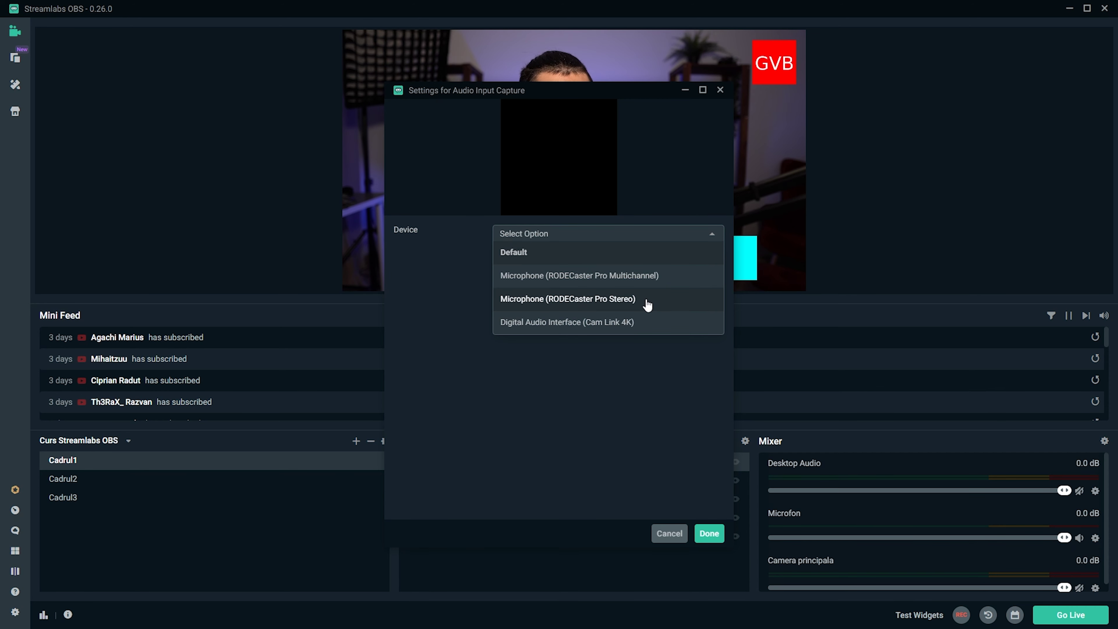
{"action": "left_click", "coordinate": [611, 299]}
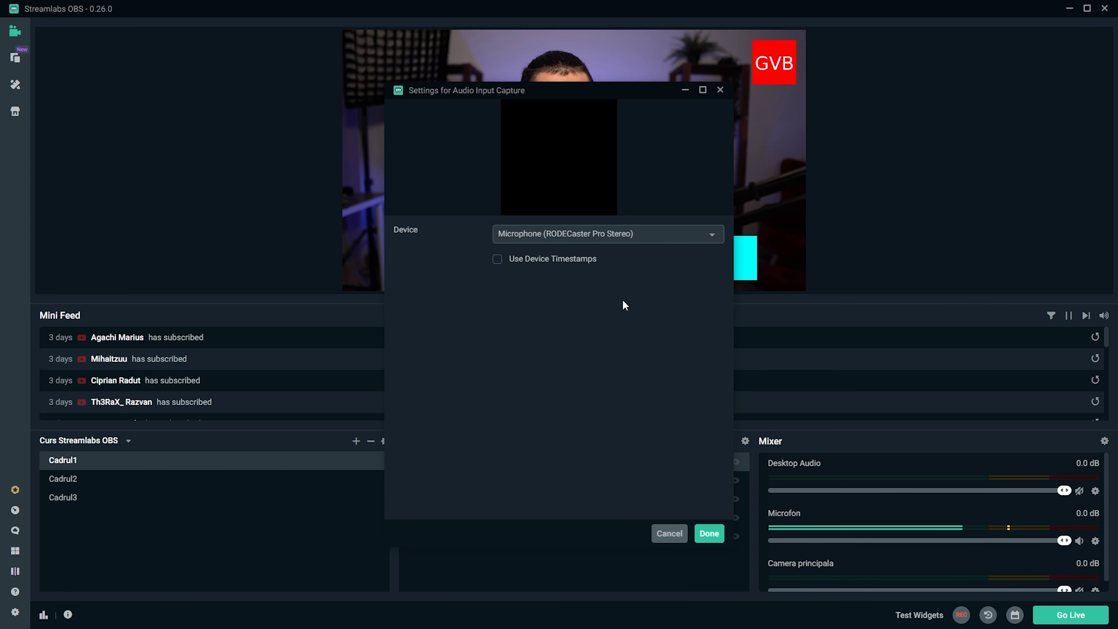
{"action": "left_click", "coordinate": [706, 534]}
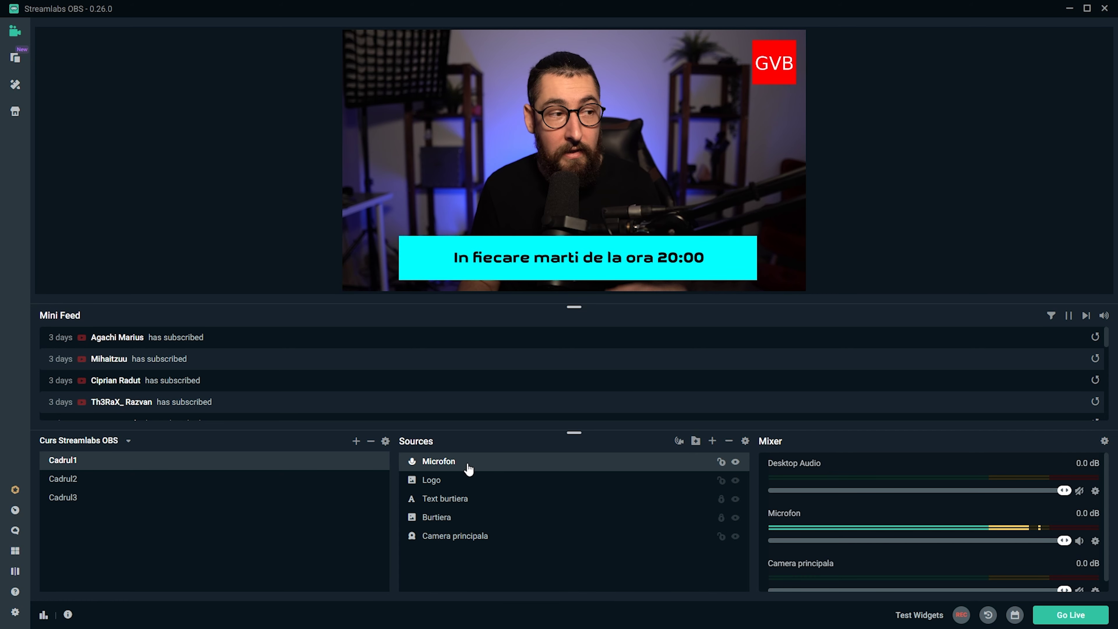
Copy the Microfon source from the Cadrul1 scene and paste it into Cadrul3.
{"action": "left_click", "coordinate": [283, 498]}
{"action": "left_click", "coordinate": [232, 465]}
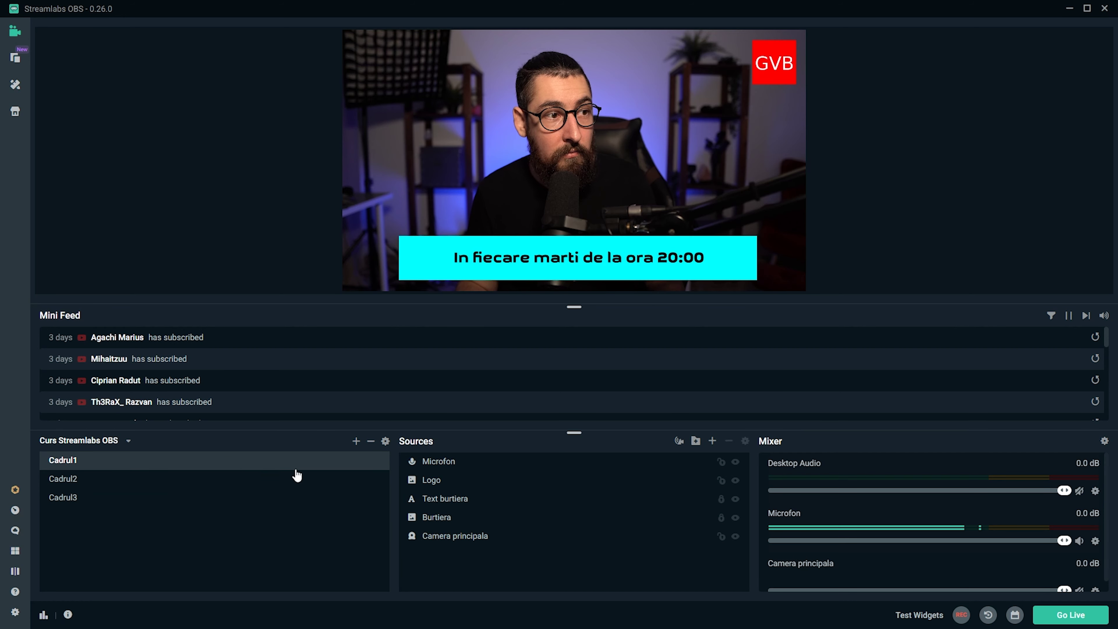
{"action": "left_click", "coordinate": [455, 463]}
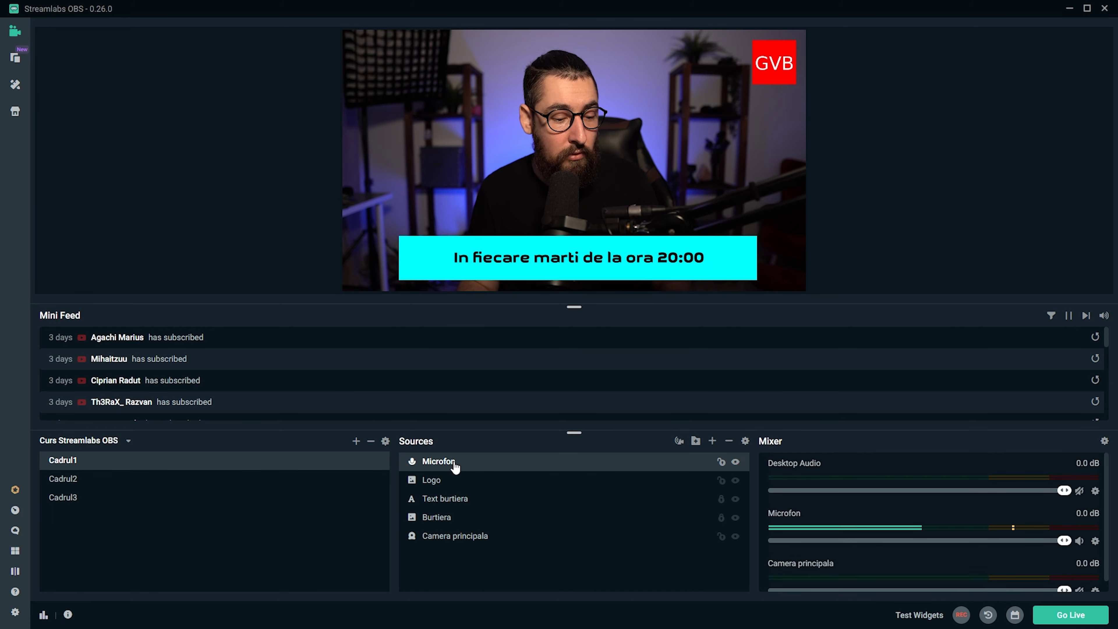
{"action": "left_click", "coordinate": [272, 500]}
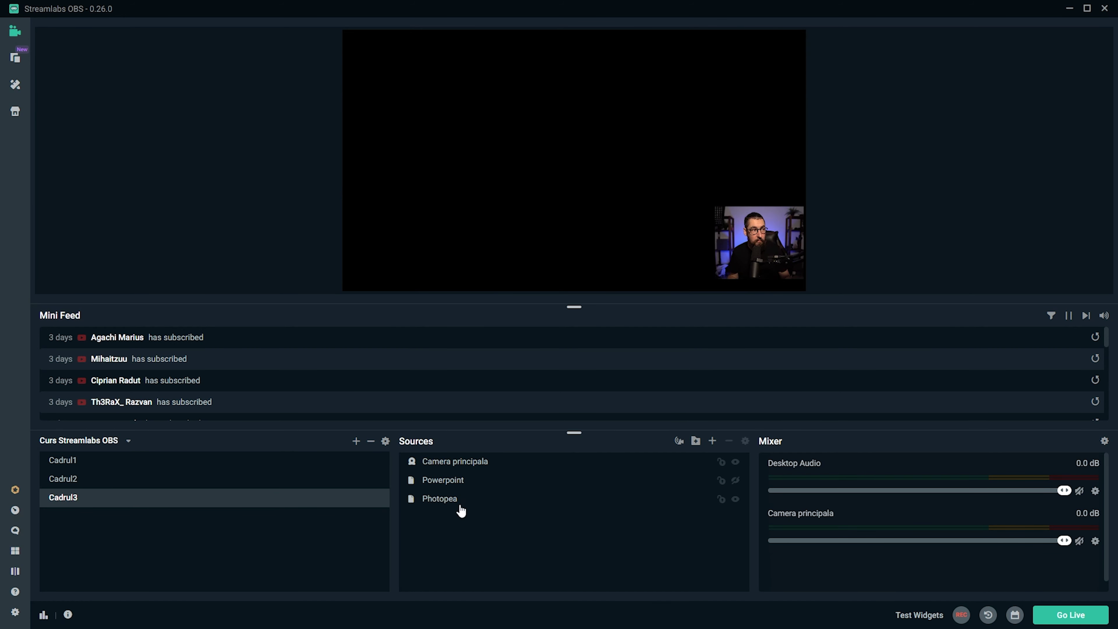
{"action": "key", "text": "ctrl+v"}
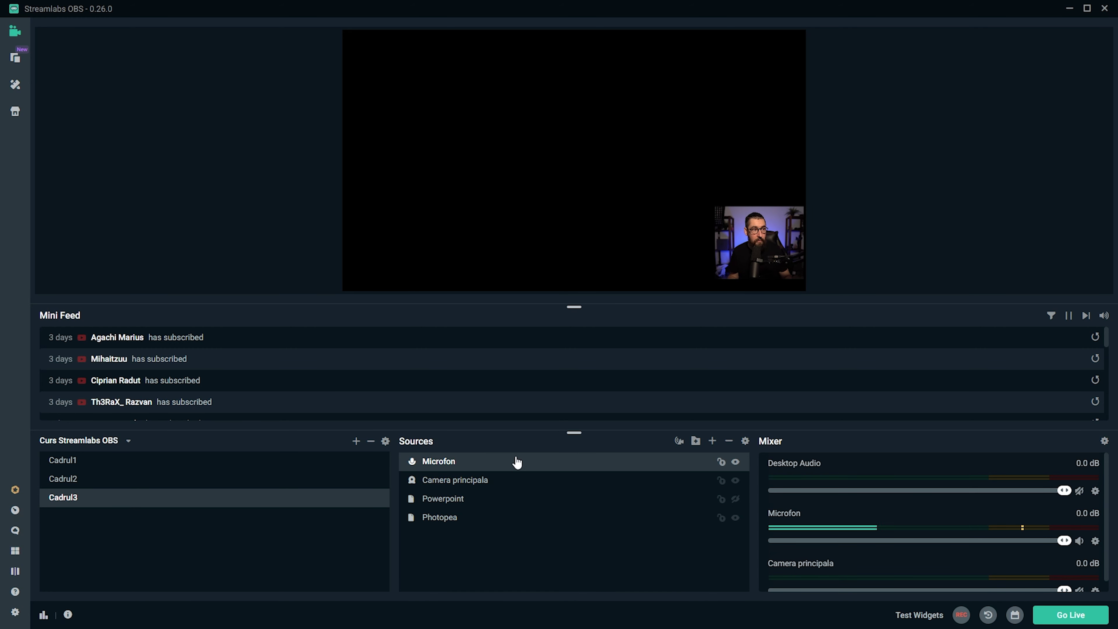
Check the mixer channels of the Cadrul2 scene and return to Cadrul1.
{"action": "left_click", "coordinate": [270, 487]}
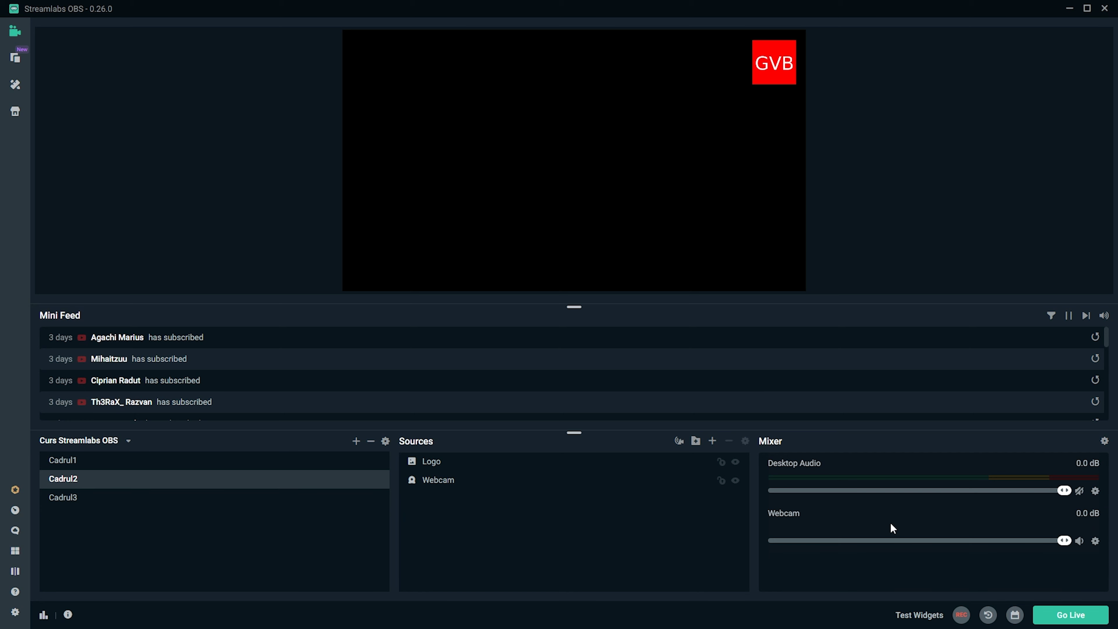
{"action": "left_click", "coordinate": [278, 464]}
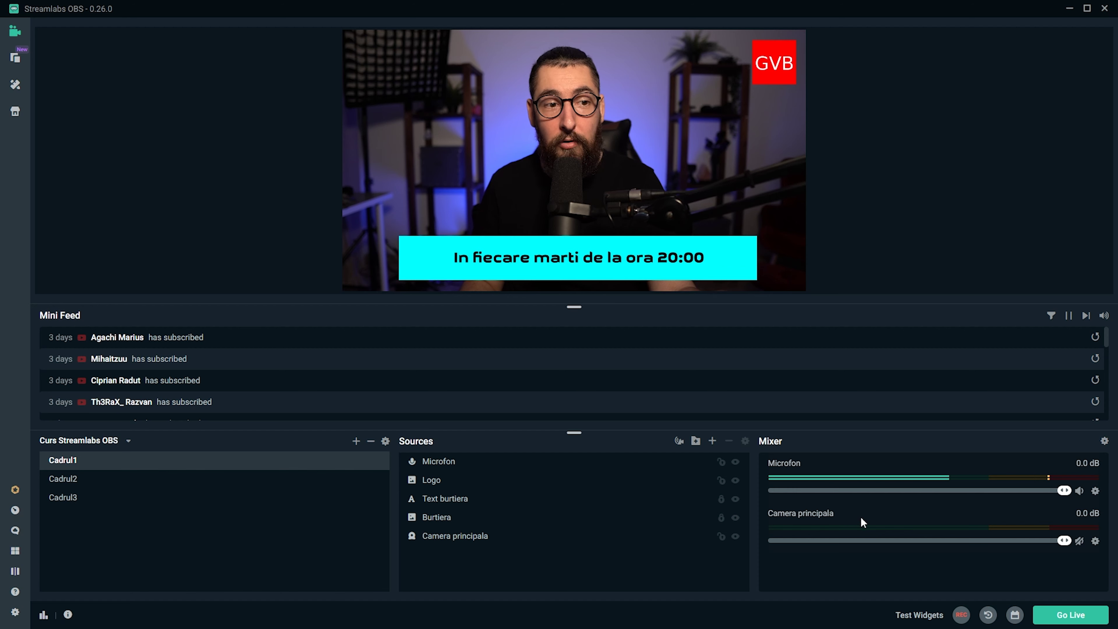
Unmute the Camera principala audio channel and mute it again.
{"action": "left_click", "coordinate": [1080, 540]}
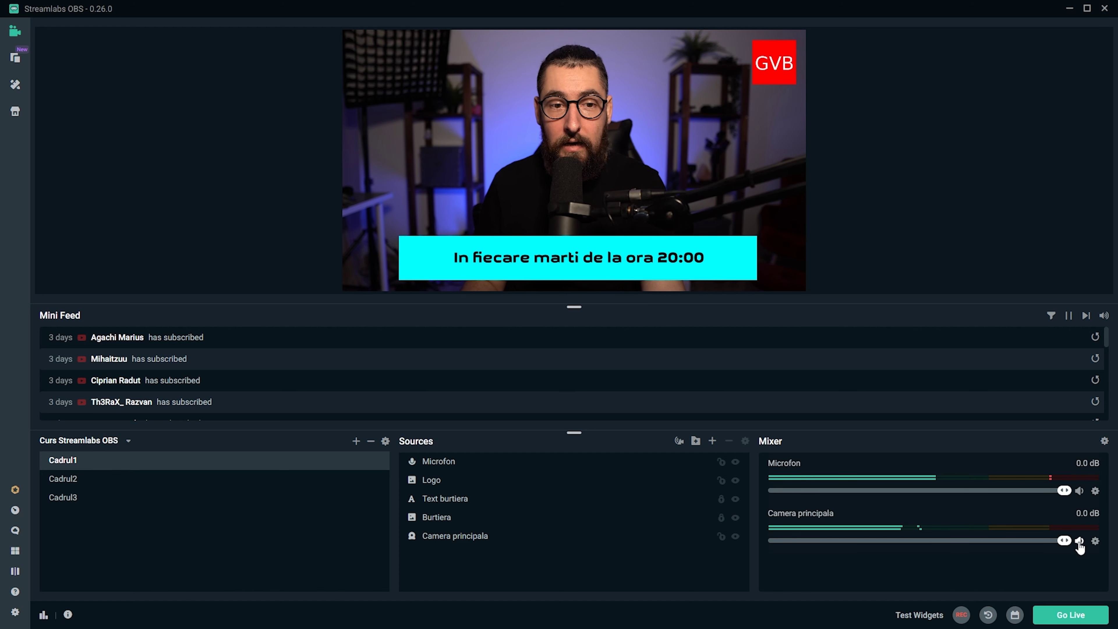
{"action": "left_click", "coordinate": [1079, 541]}
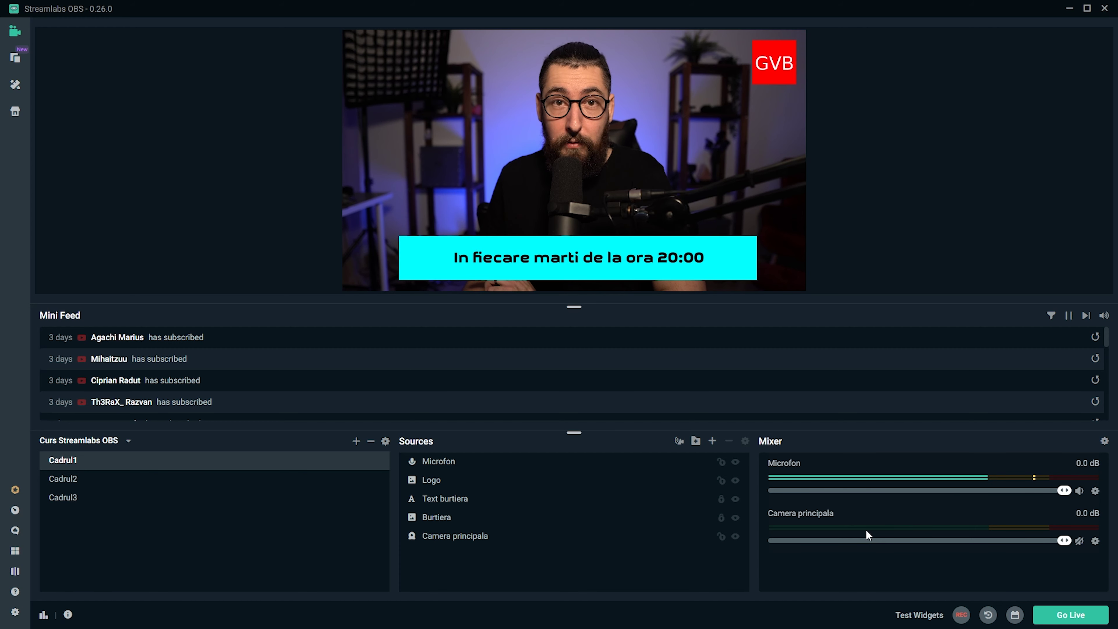
Set Desktop Audio Device 1 to Default in the audio settings.
{"action": "left_click", "coordinate": [15, 612]}
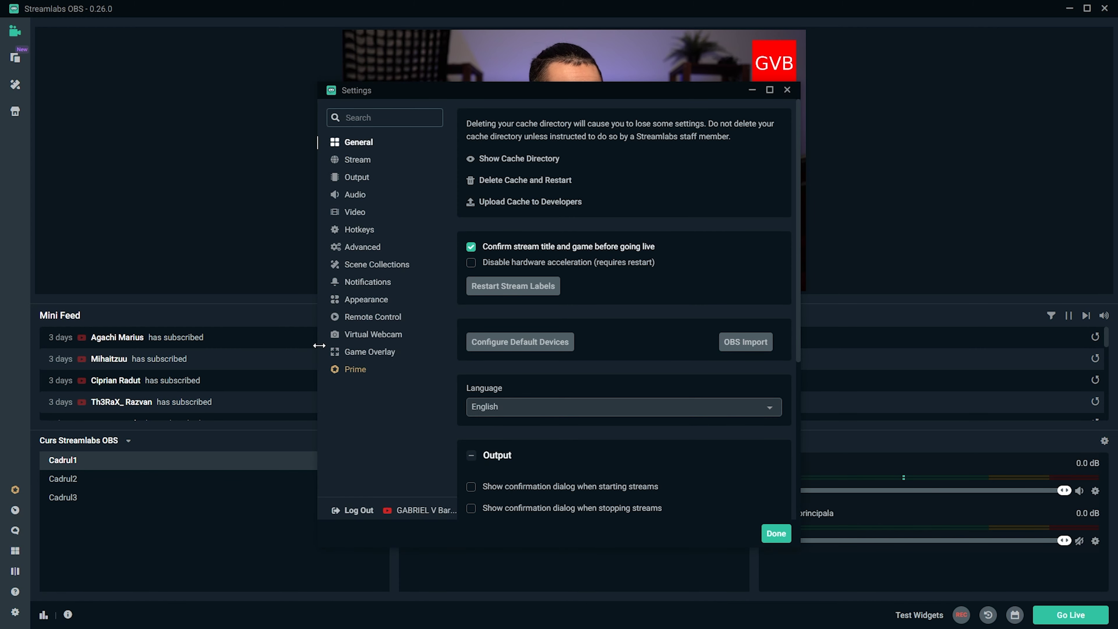
{"action": "left_click", "coordinate": [357, 197]}
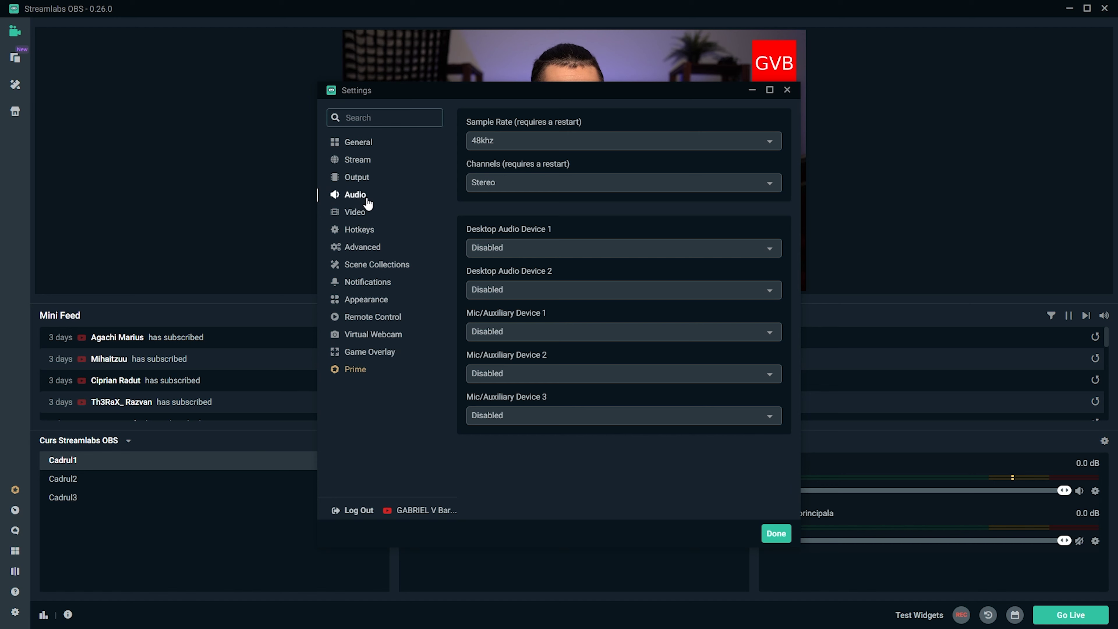
{"action": "left_click", "coordinate": [560, 244]}
{"action": "left_click", "coordinate": [551, 290]}
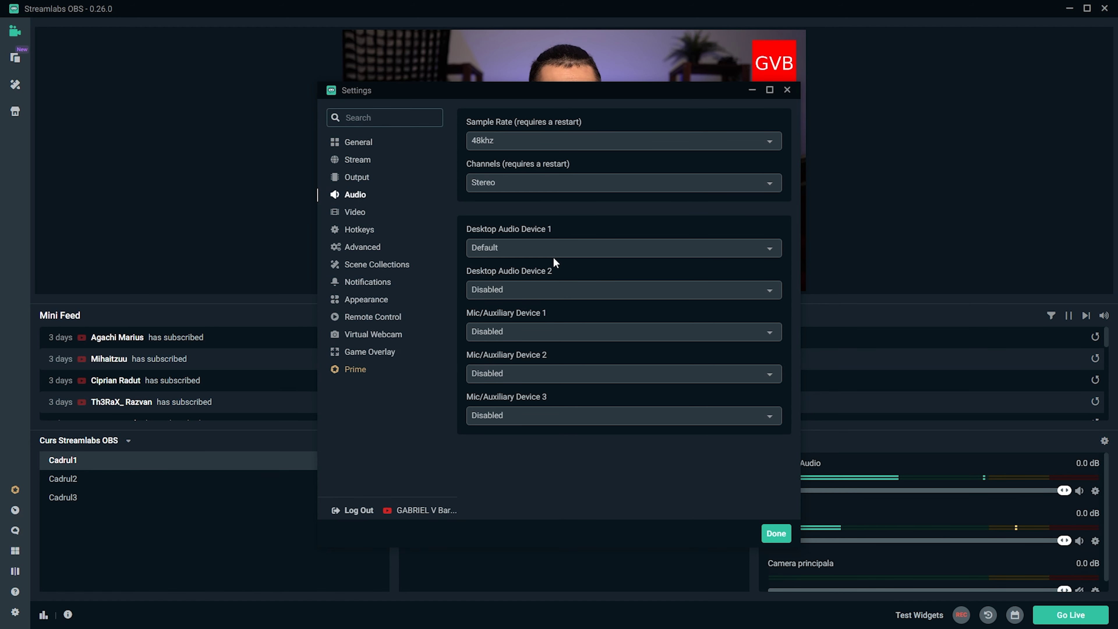
{"action": "left_click", "coordinate": [554, 251]}
{"action": "left_click", "coordinate": [542, 289]}
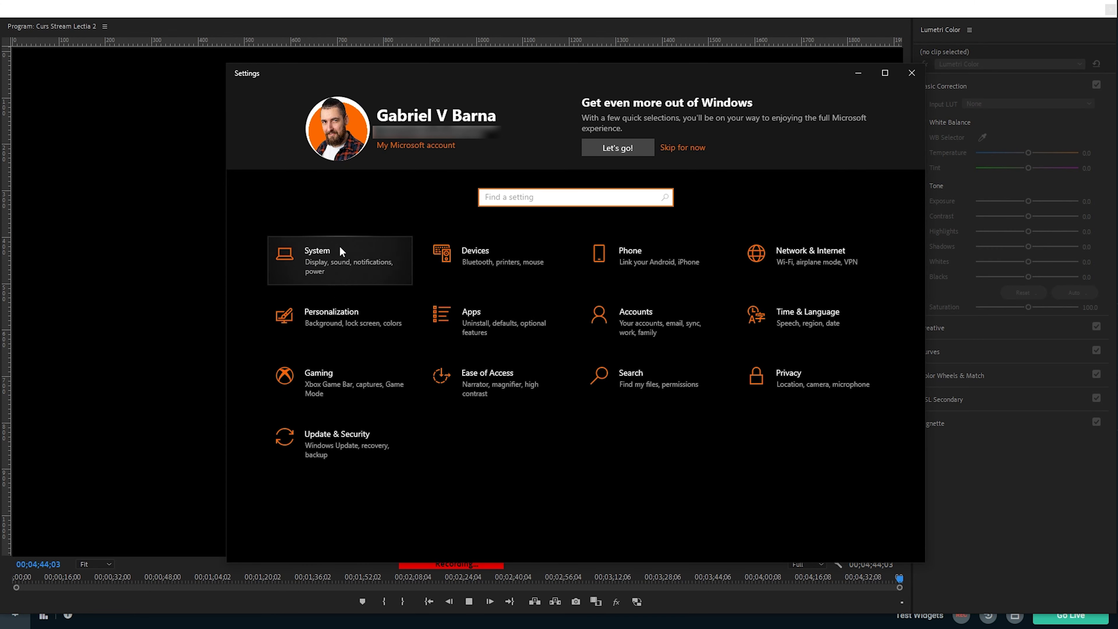
Switch to the Windows sound settings and examine the input and output devices and the app volume and device preferences.
{"action": "left_click", "coordinate": [326, 259]}
{"action": "left_click", "coordinate": [290, 222]}
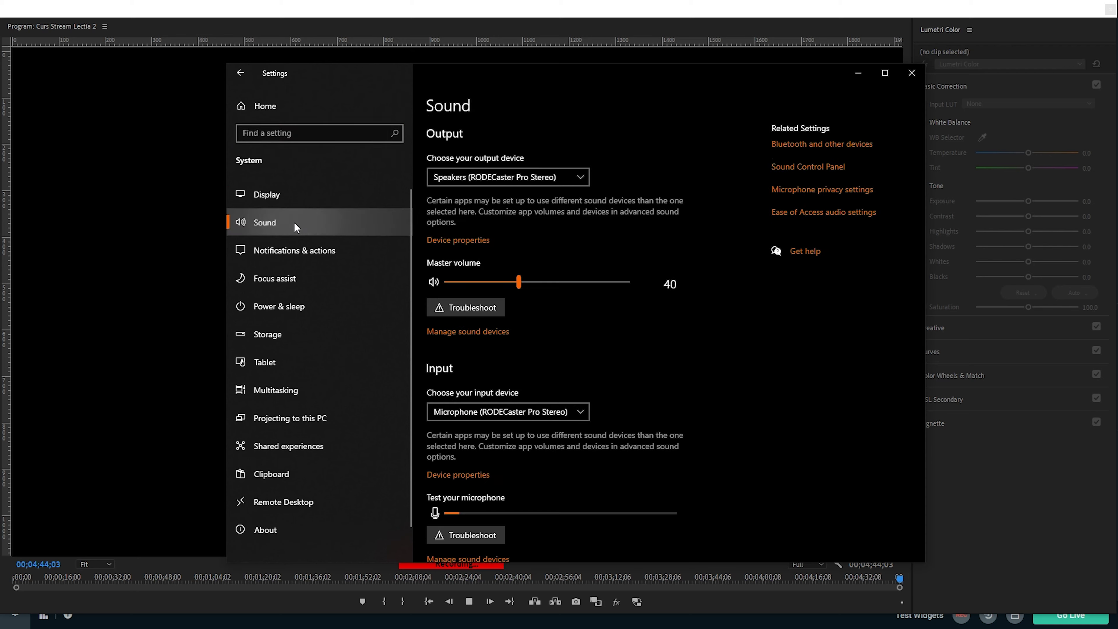
{"action": "scroll", "coordinate": [753, 423], "scroll_direction": "down", "scroll_amount": 3}
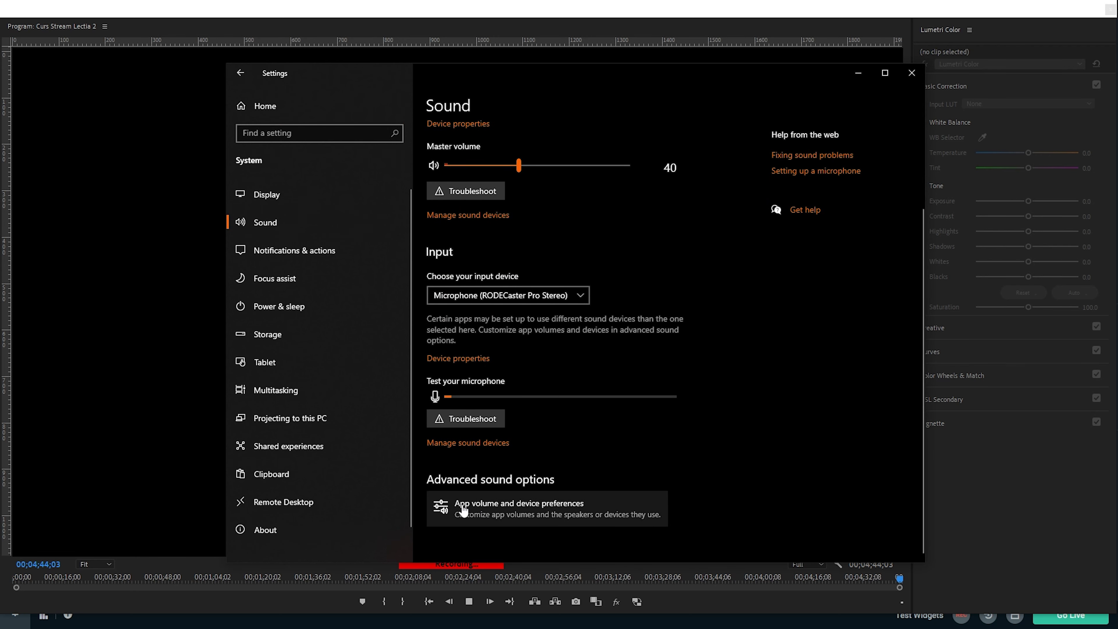
{"action": "left_click", "coordinate": [532, 505]}
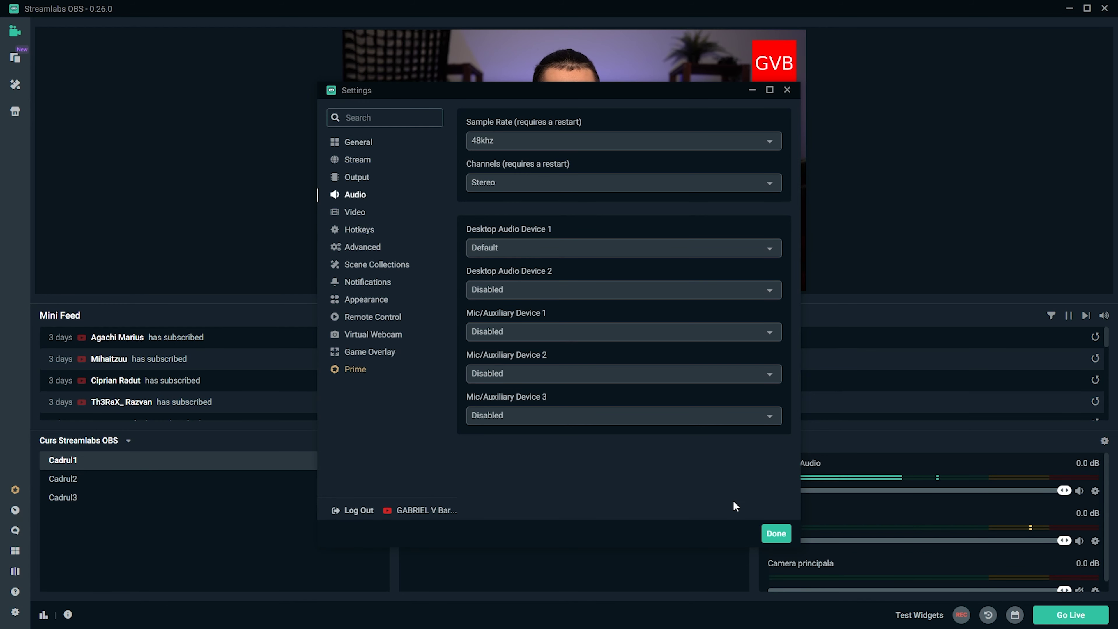
Close the audio settings, switch to the browser and read the Streamlabs guide on capturing desktop audio for Mac.
{"action": "left_click", "coordinate": [779, 538]}
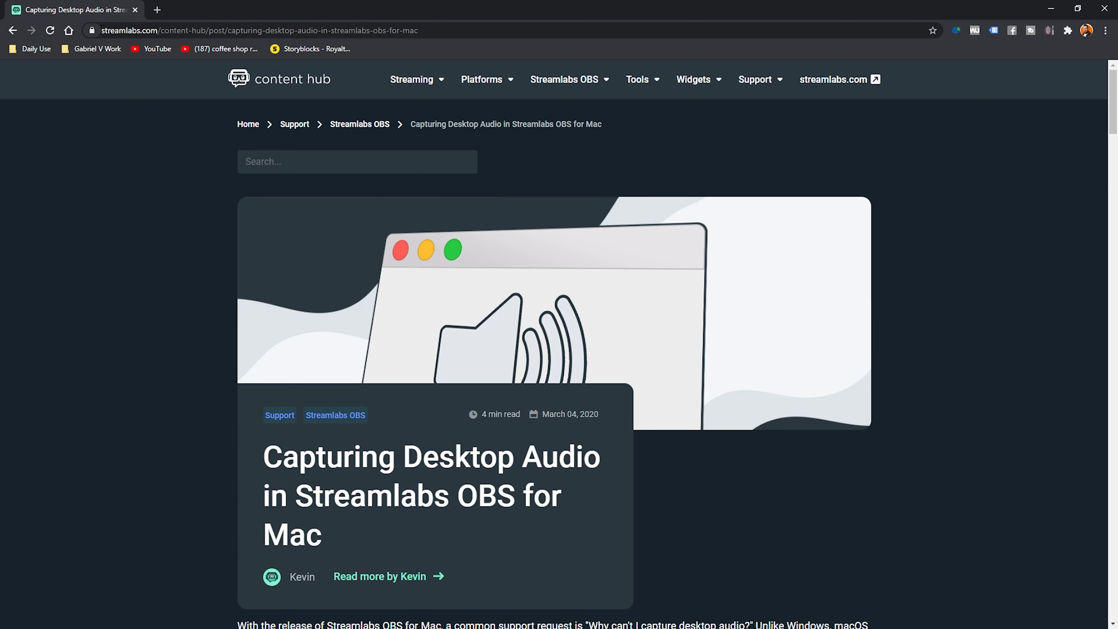
{"action": "left_click_drag", "start_coordinate": [101, 30], "coordinate": [374, 24]}
{"action": "scroll", "coordinate": [570, 315], "scroll_direction": "down", "scroll_amount": 6}
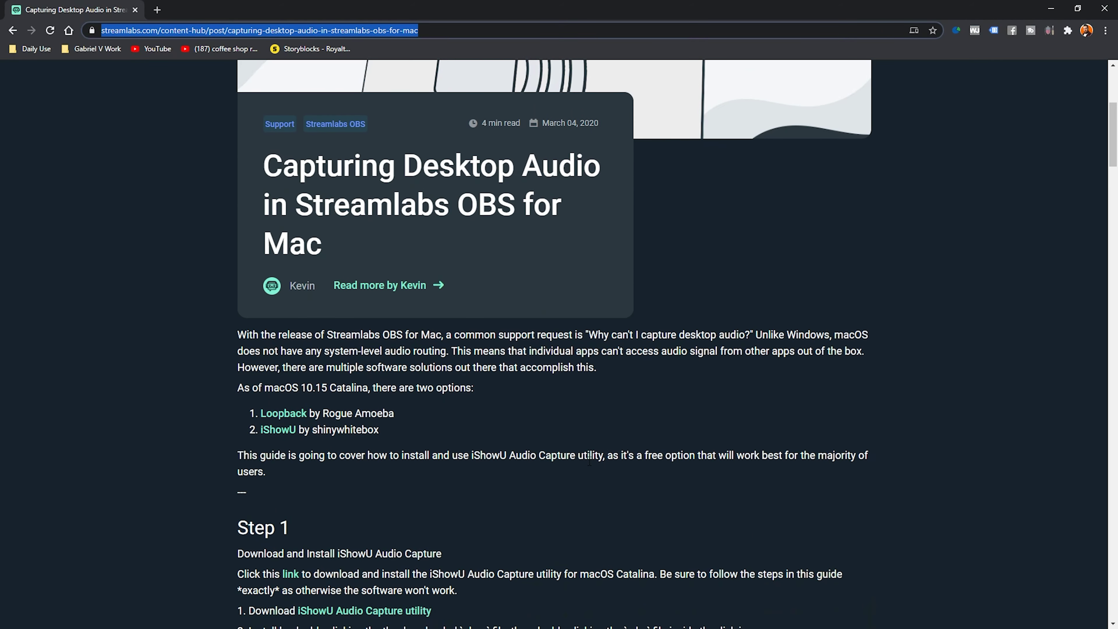
{"action": "scroll", "coordinate": [552, 460], "scroll_direction": "down", "scroll_amount": 8}
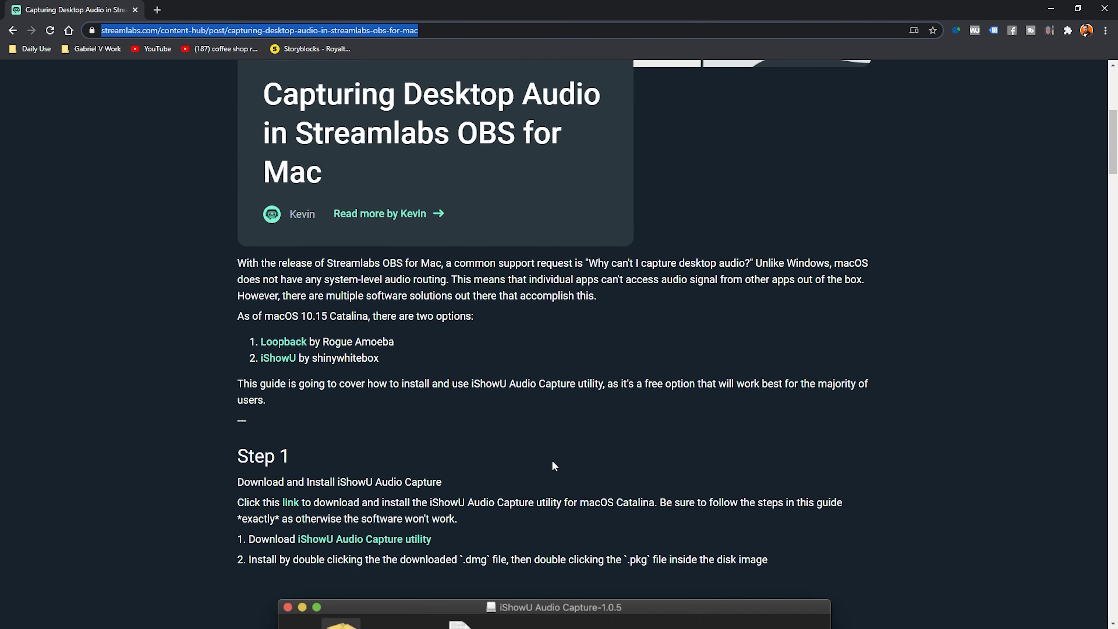
{"action": "scroll", "coordinate": [552, 460], "scroll_direction": "down", "scroll_amount": 14}
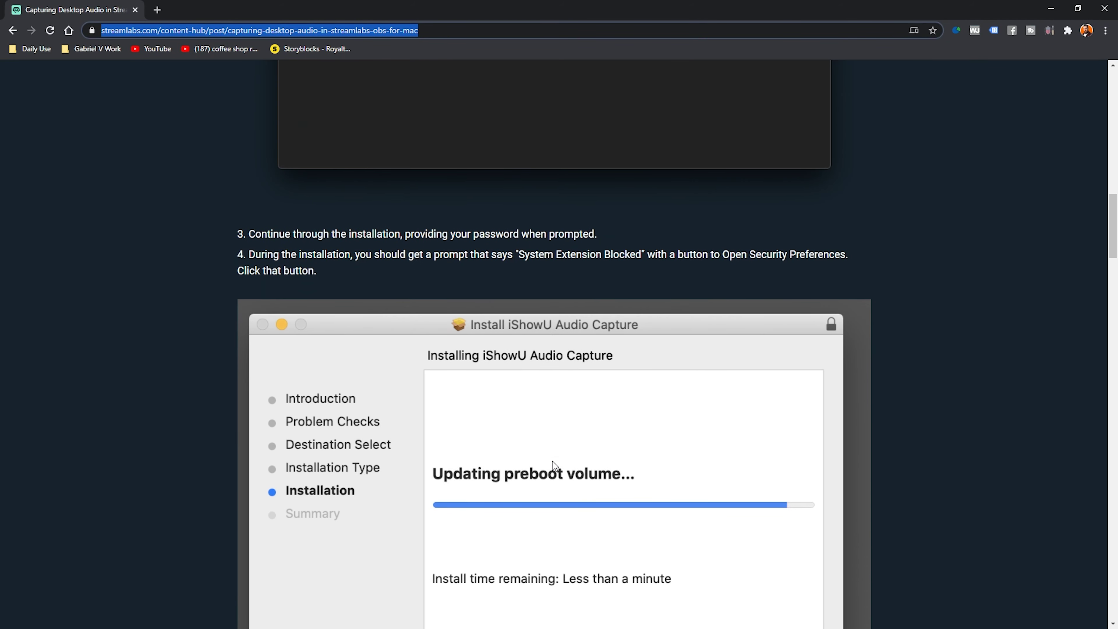
{"action": "scroll", "coordinate": [553, 460], "scroll_direction": "down", "scroll_amount": 12}
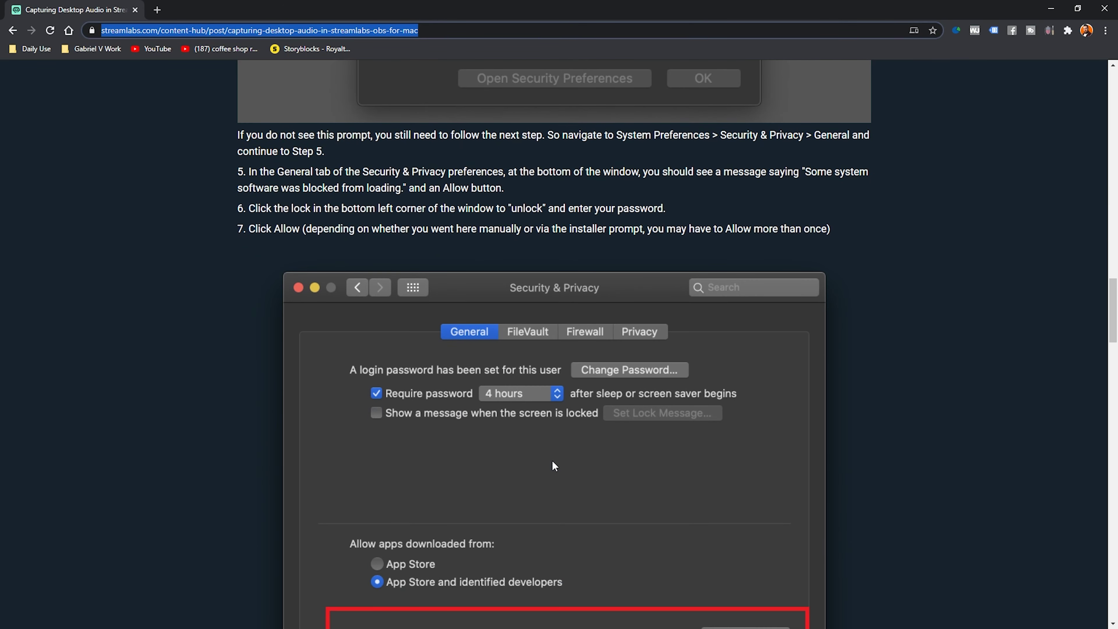
{"action": "scroll", "coordinate": [552, 460], "scroll_direction": "down", "scroll_amount": 16}
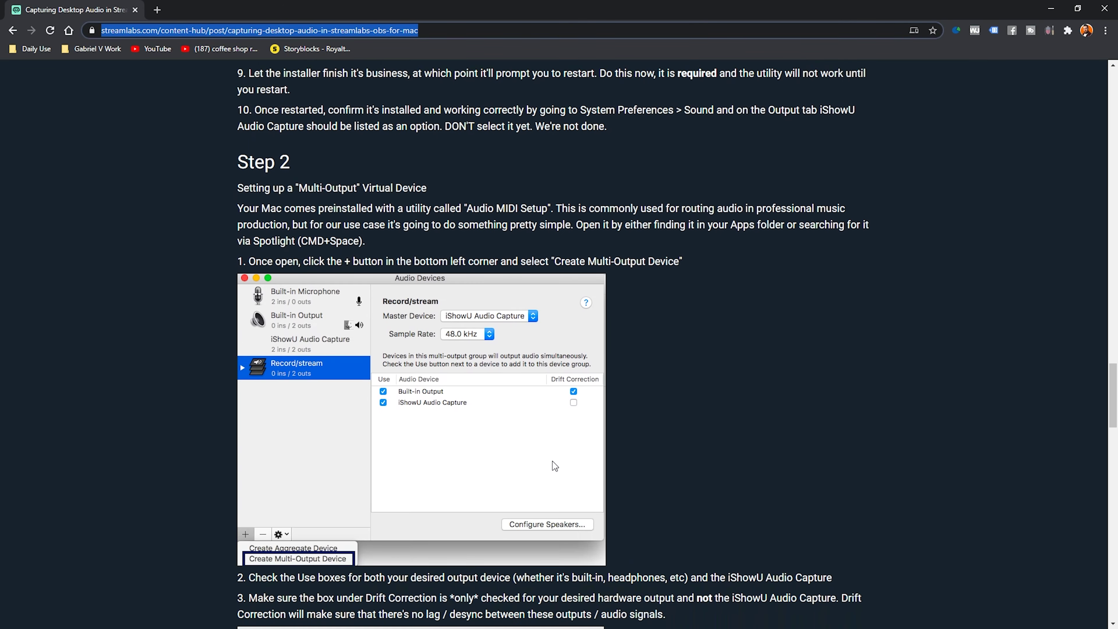
{"action": "scroll", "coordinate": [552, 459], "scroll_direction": "down", "scroll_amount": 10}
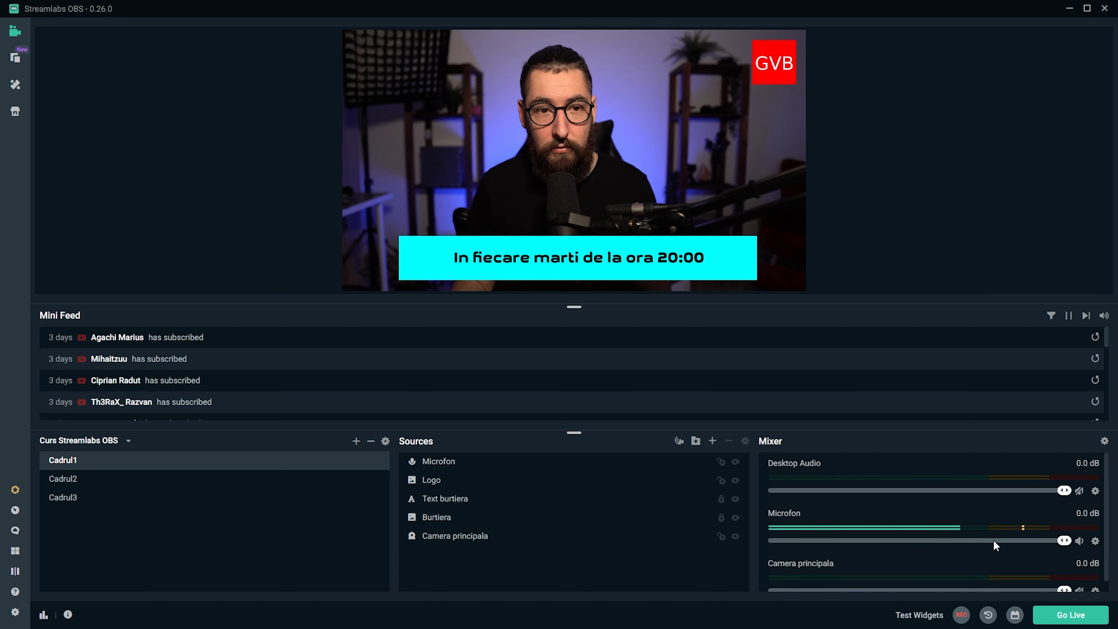
Add a Gain filter named Gain to the Microfon audio source.
{"action": "left_click", "coordinate": [1095, 542]}
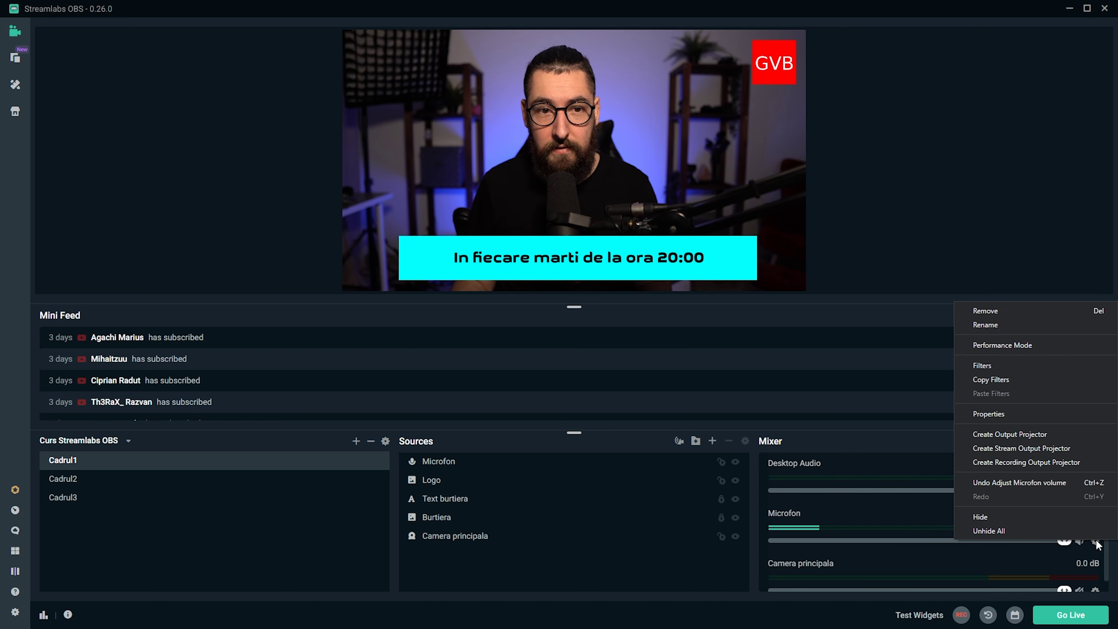
{"action": "left_click", "coordinate": [1036, 366]}
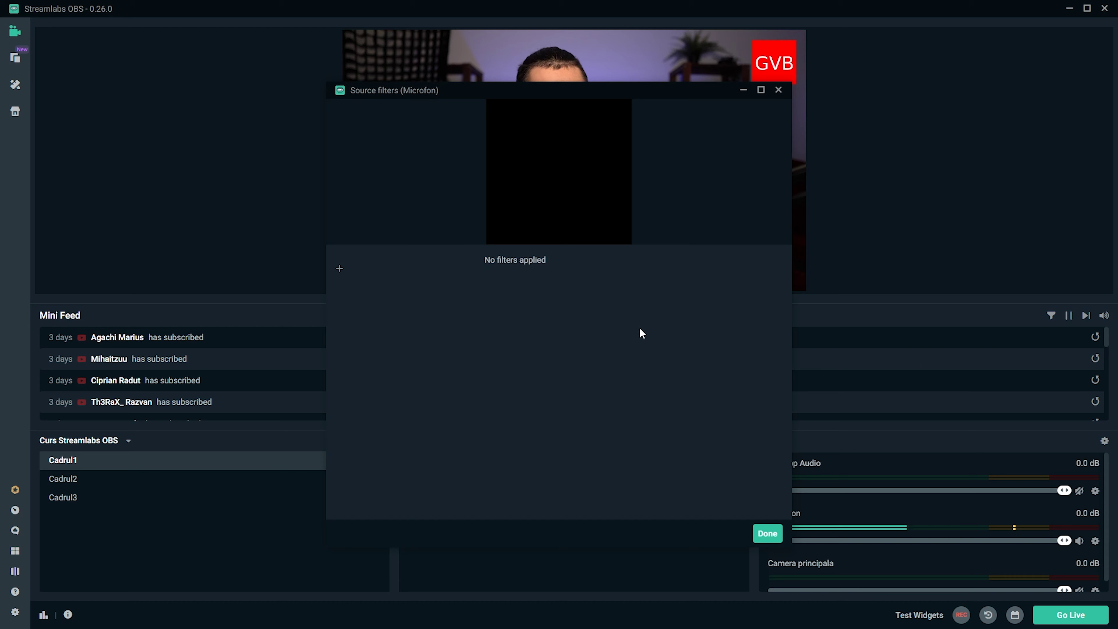
{"action": "left_click", "coordinate": [339, 270]}
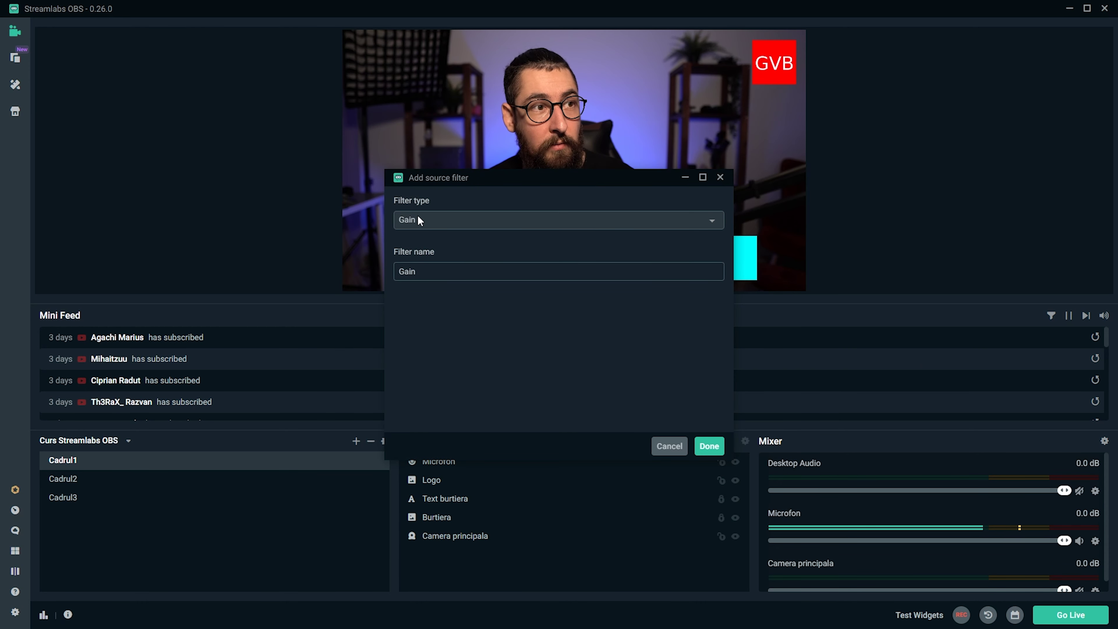
{"action": "left_click", "coordinate": [489, 224]}
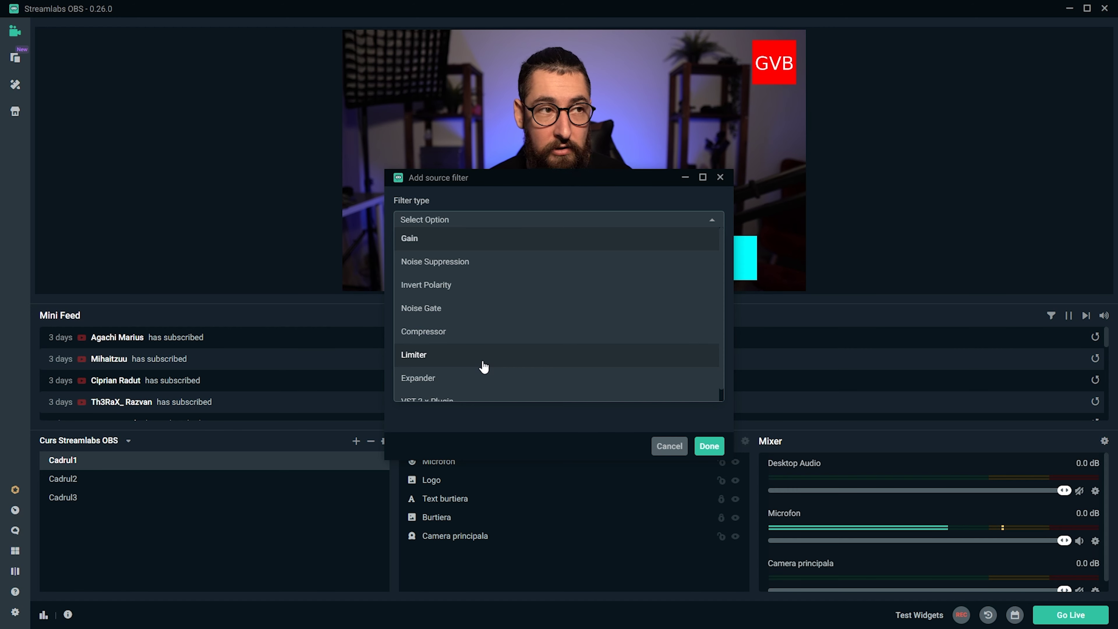
{"action": "left_click", "coordinate": [503, 242]}
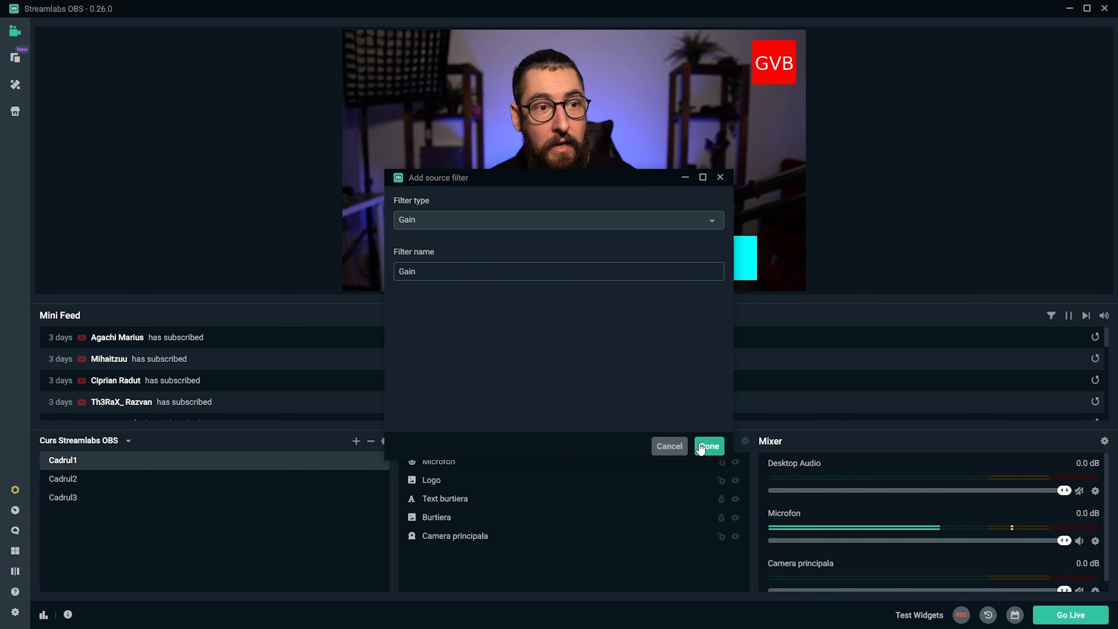
{"action": "left_click", "coordinate": [709, 446]}
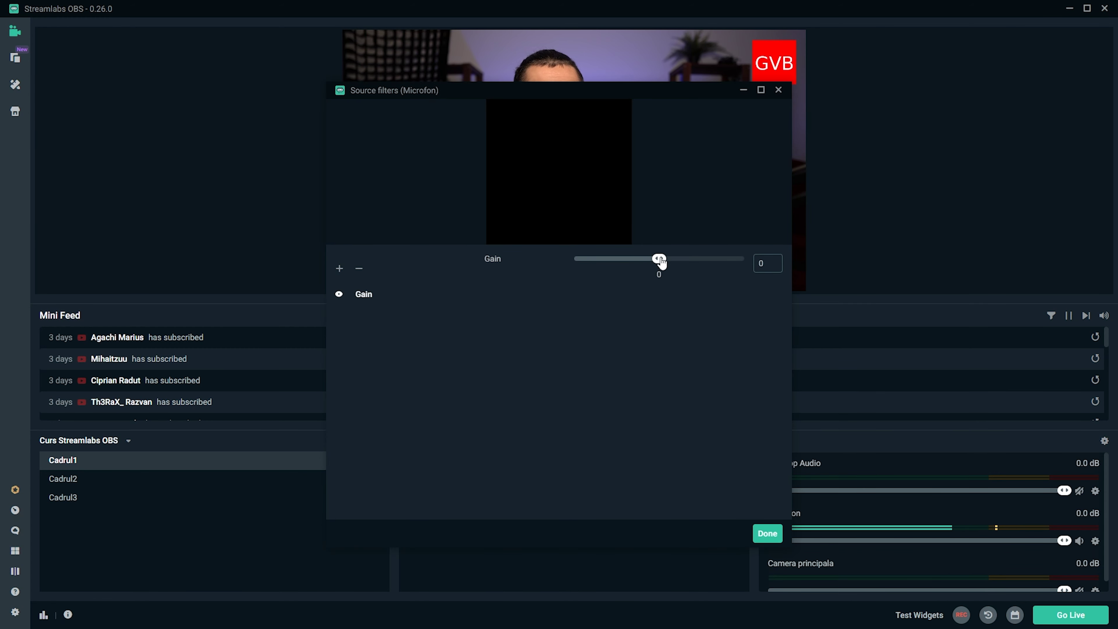
Test the Microfon Gain filter at 8.1, set it to -0.1 and close the filters.
{"action": "left_click_drag", "start_coordinate": [626, 96], "coordinate": [340, 160]}
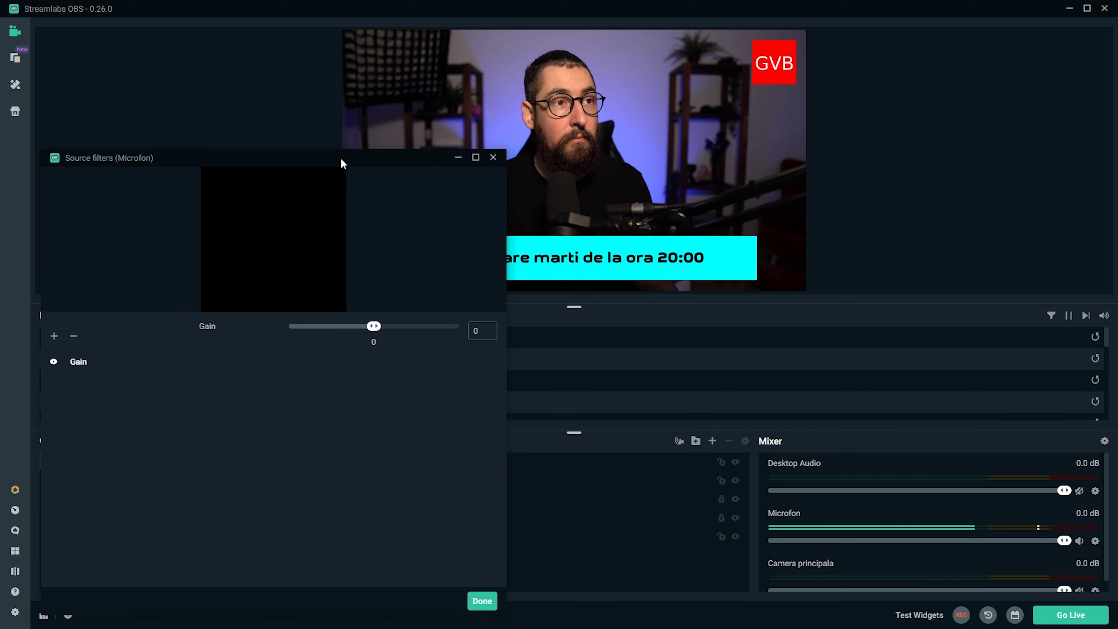
{"action": "left_click_drag", "start_coordinate": [370, 324], "coordinate": [394, 330]}
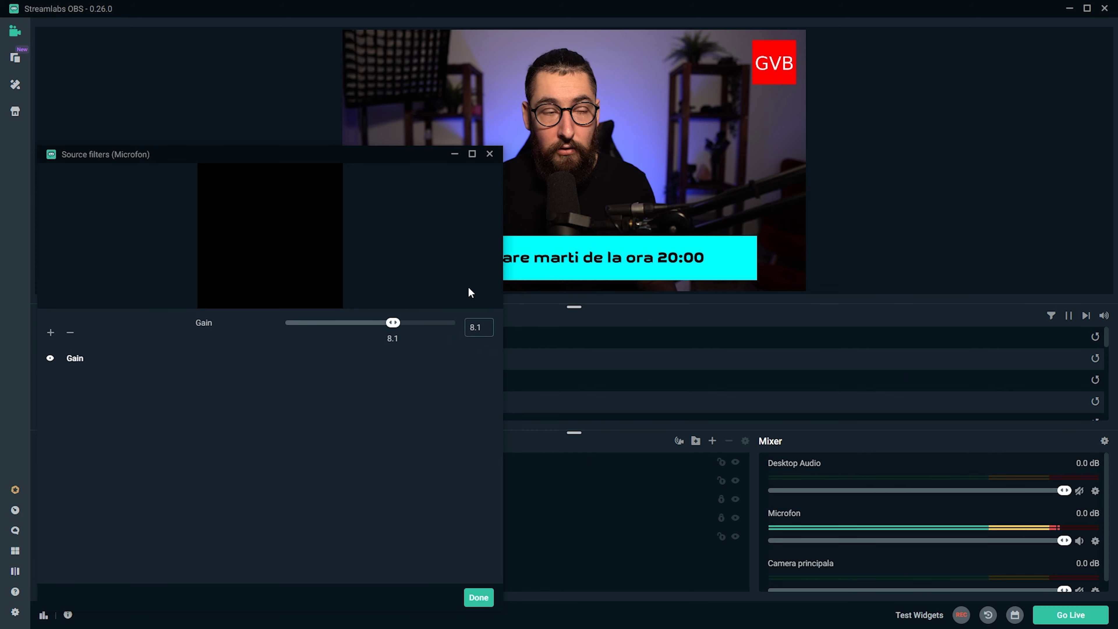
{"action": "left_click_drag", "start_coordinate": [389, 327], "coordinate": [371, 332]}
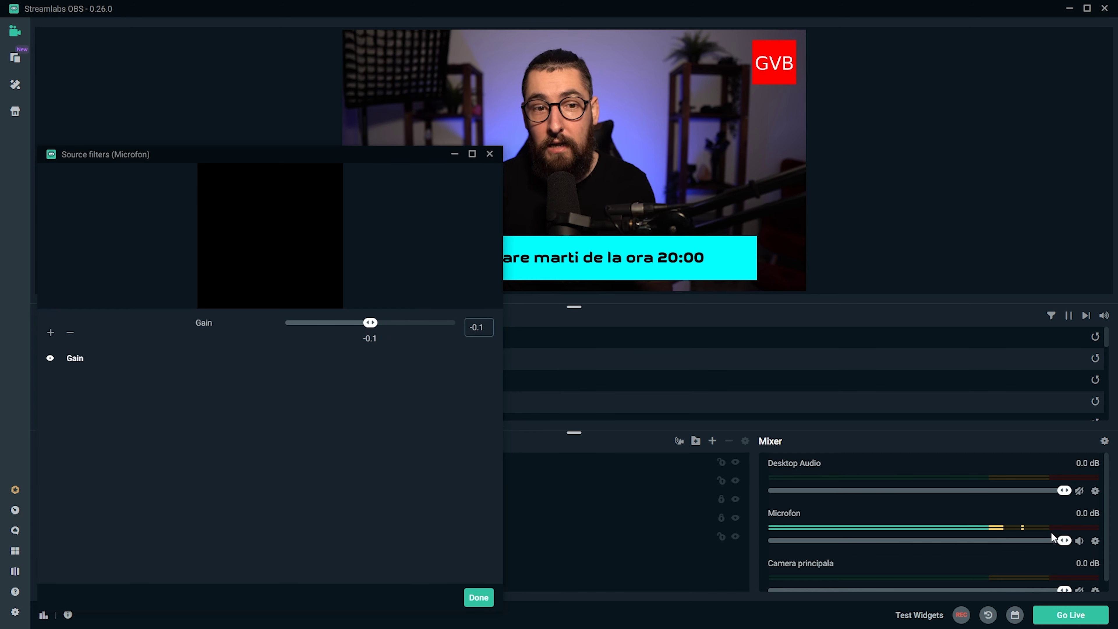
{"action": "left_click", "coordinate": [490, 154]}
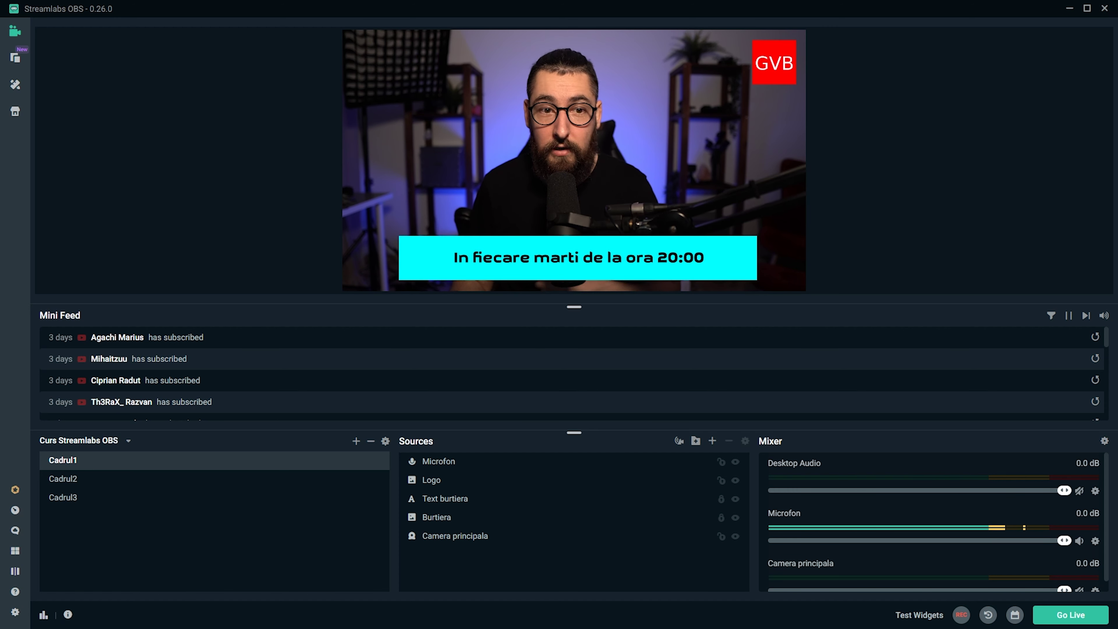
Review the Gain filter setting of the Microfon source and close its filters.
{"action": "left_click", "coordinate": [1097, 545]}
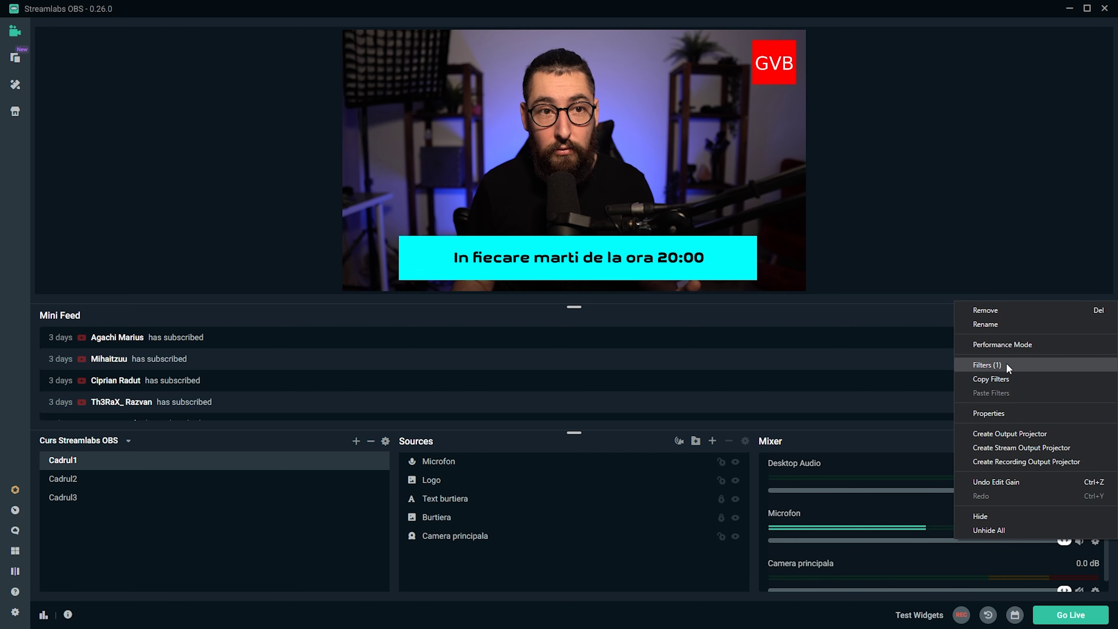
{"action": "left_click", "coordinate": [1006, 364]}
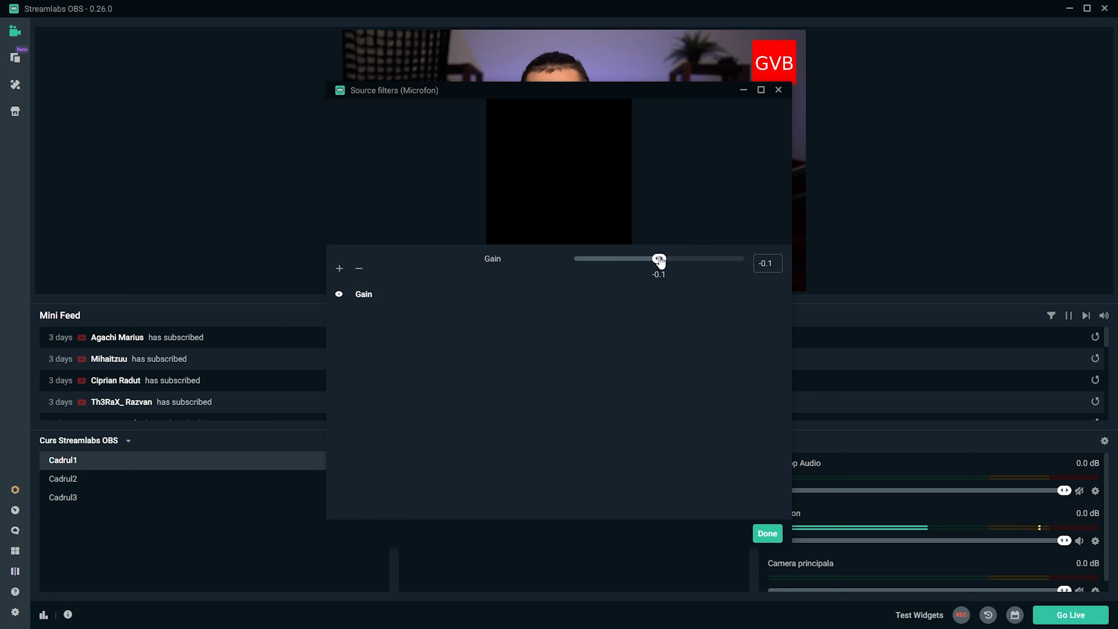
{"action": "left_click", "coordinate": [777, 91]}
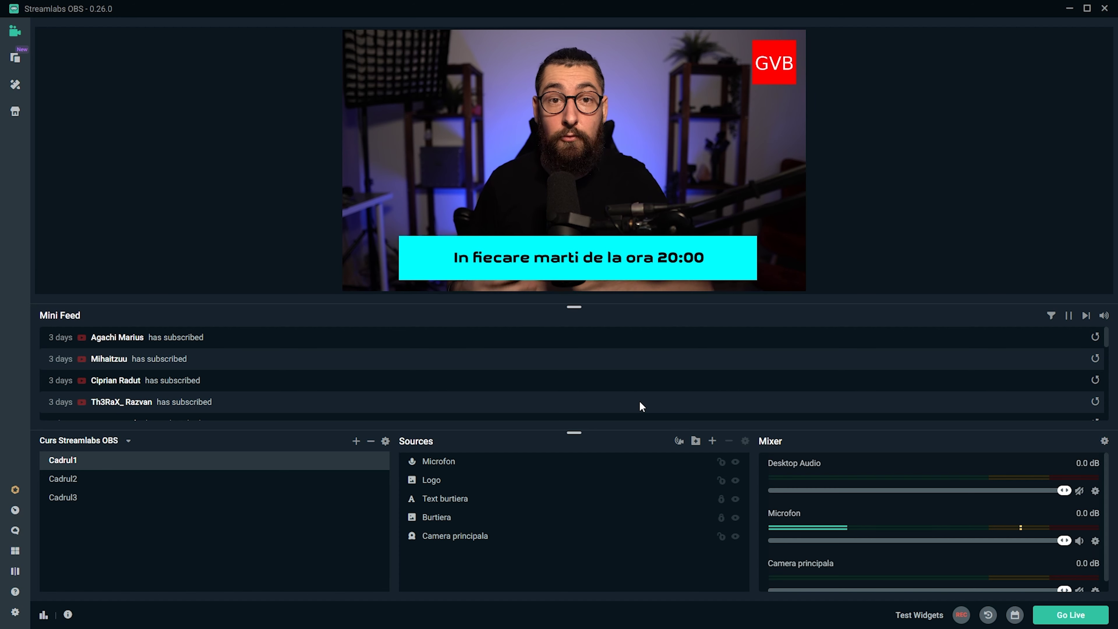
Add a Limiter filter to the Microfon source with a threshold of -3.8 and close its filters.
{"action": "left_click", "coordinate": [1095, 541]}
{"action": "left_click", "coordinate": [1039, 371]}
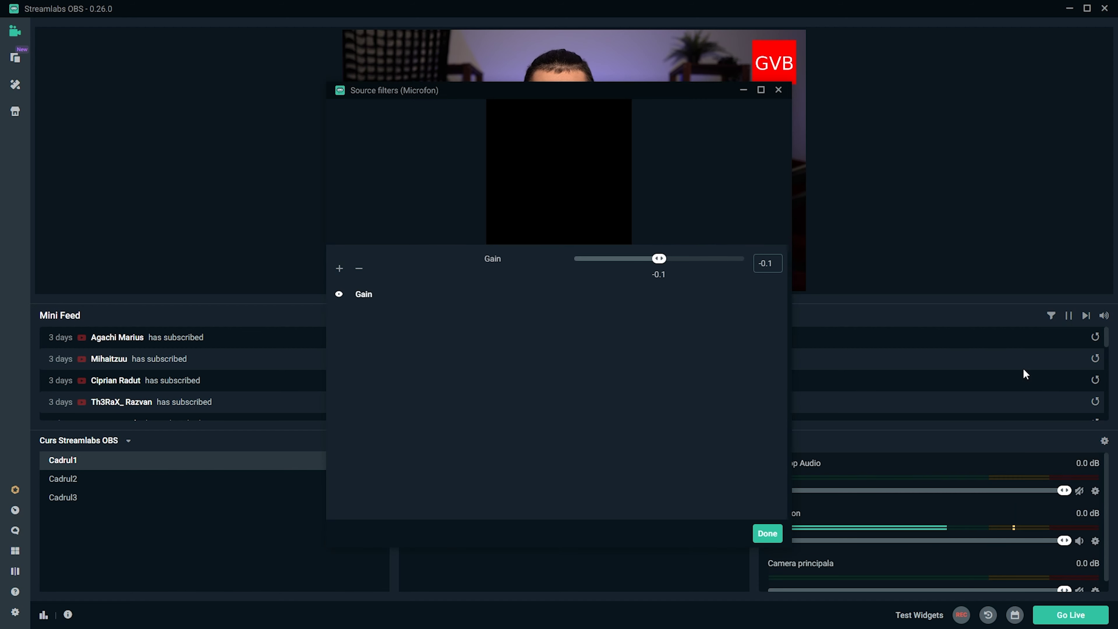
{"action": "left_click", "coordinate": [340, 269]}
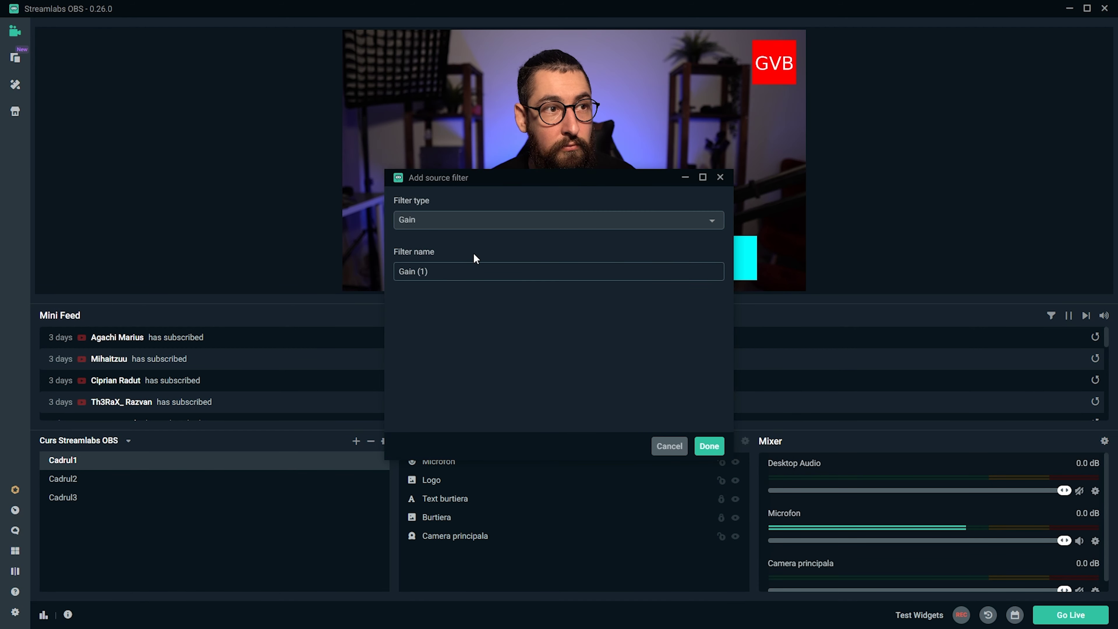
{"action": "left_click", "coordinate": [492, 221]}
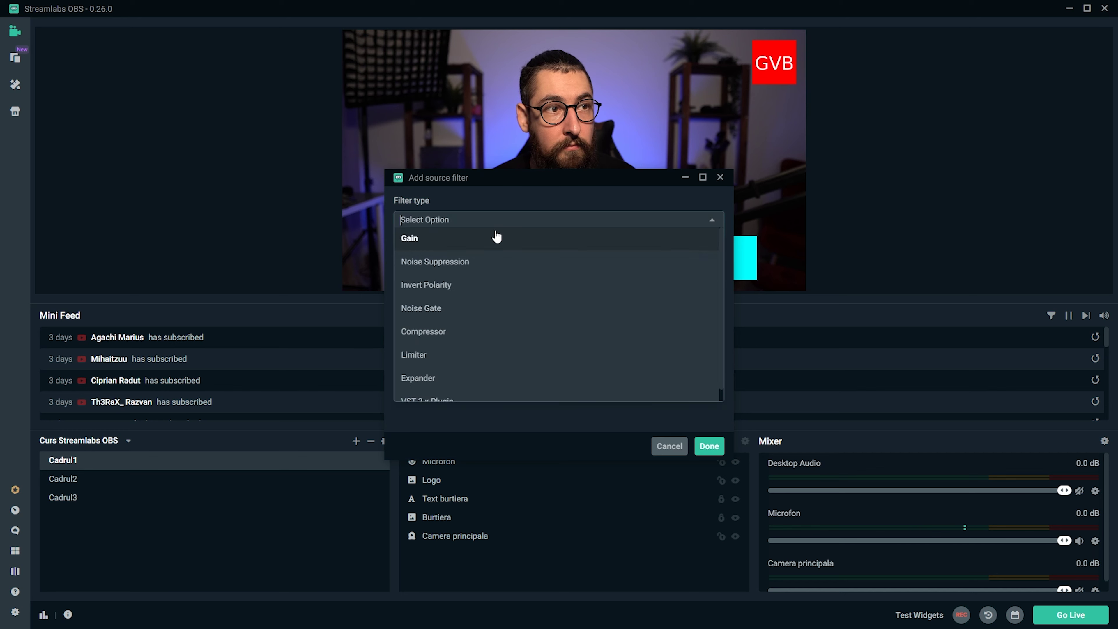
{"action": "left_click", "coordinate": [458, 354]}
{"action": "left_click", "coordinate": [705, 447]}
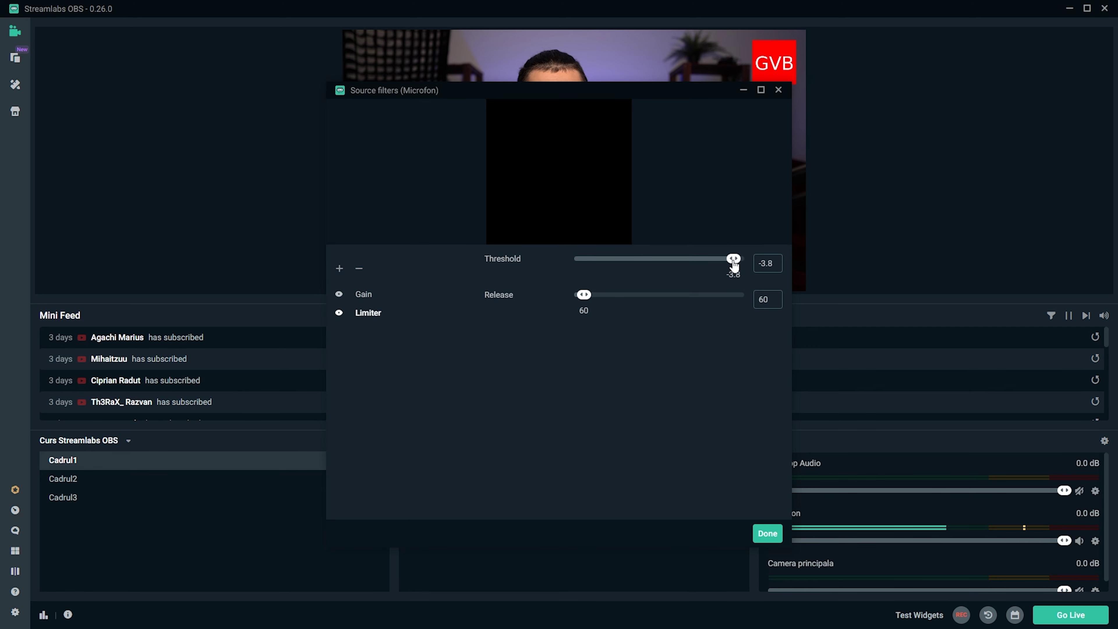
{"action": "left_click", "coordinate": [778, 91]}
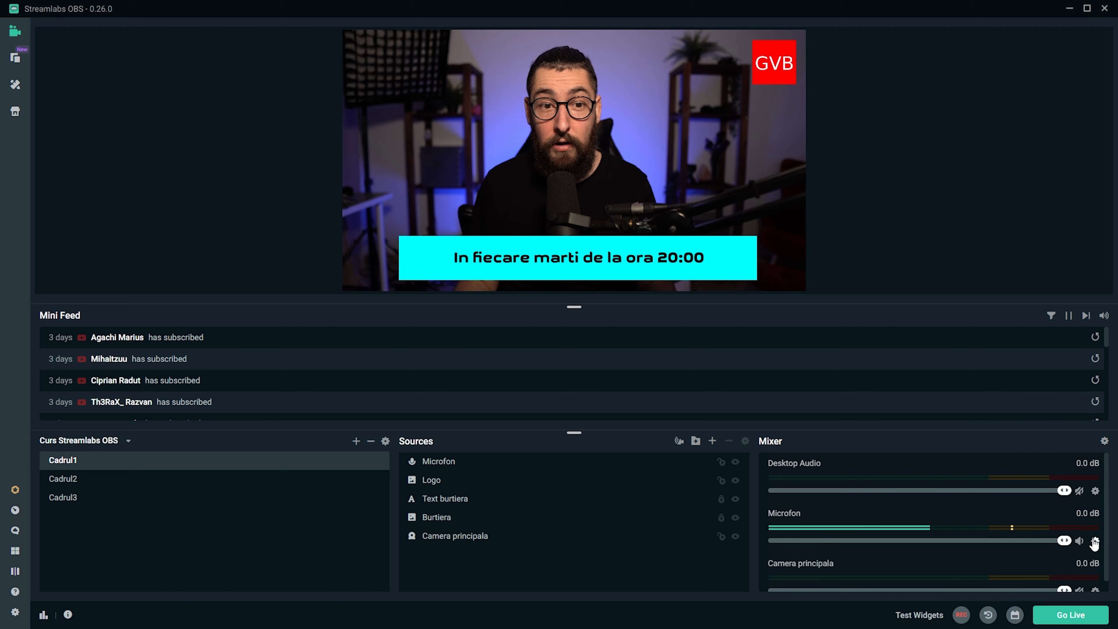
Try the mono downmix option for Microfon in the advanced audio settings, turn it off again and close them.
{"action": "left_click", "coordinate": [1104, 441]}
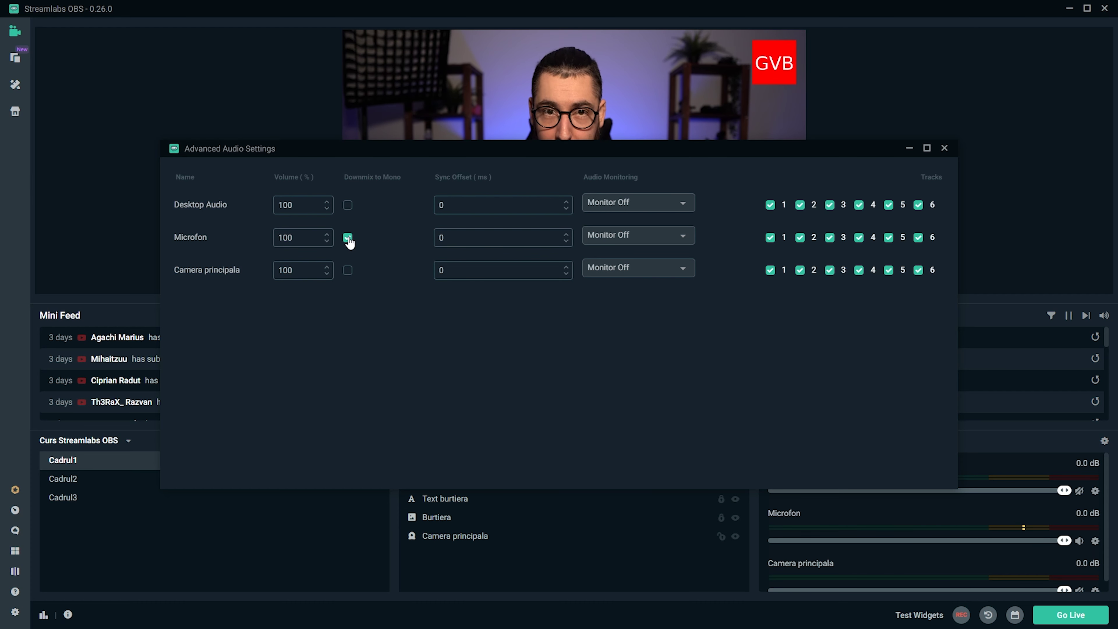
{"action": "left_click", "coordinate": [944, 148]}
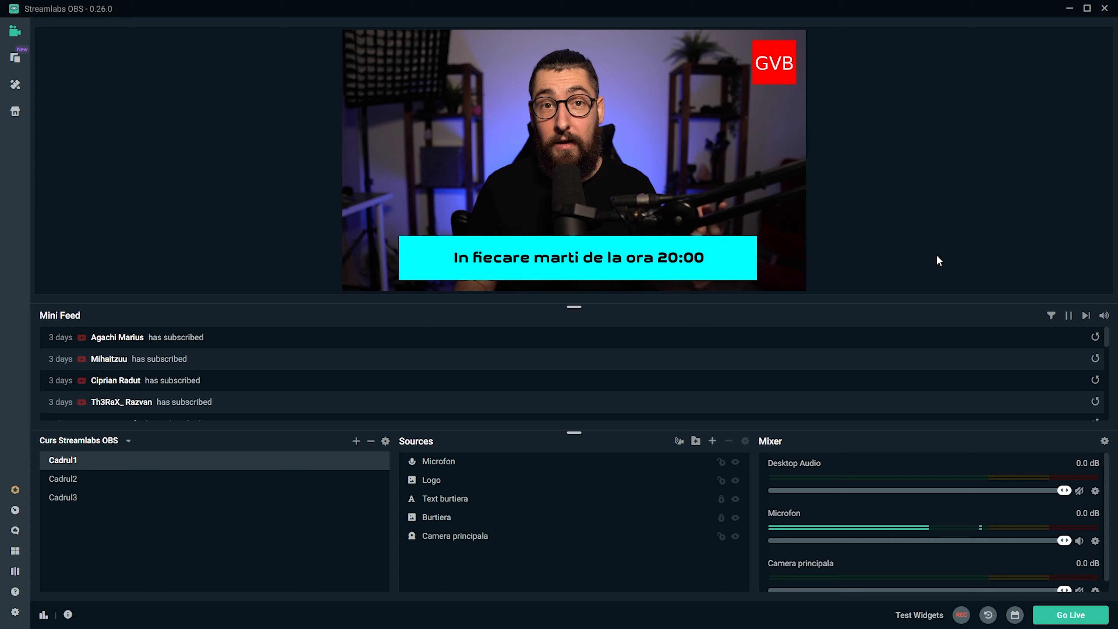
Examine the audio monitoring options for Microfon in the advanced audio settings and close them with Monitor Off kept.
{"action": "left_click", "coordinate": [1105, 441]}
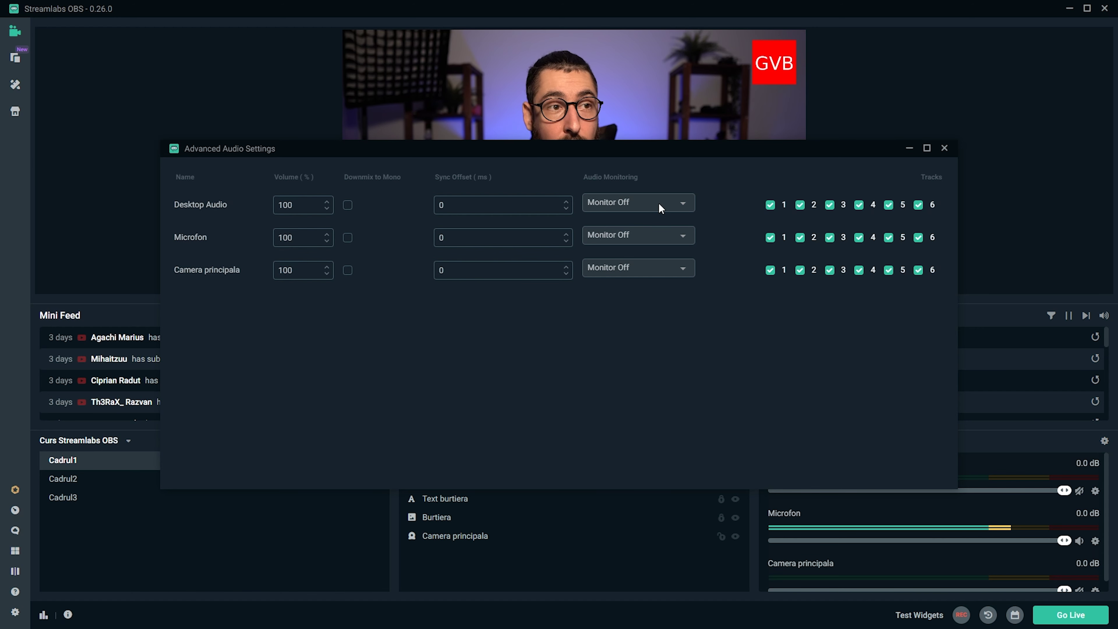
{"action": "left_click", "coordinate": [674, 235]}
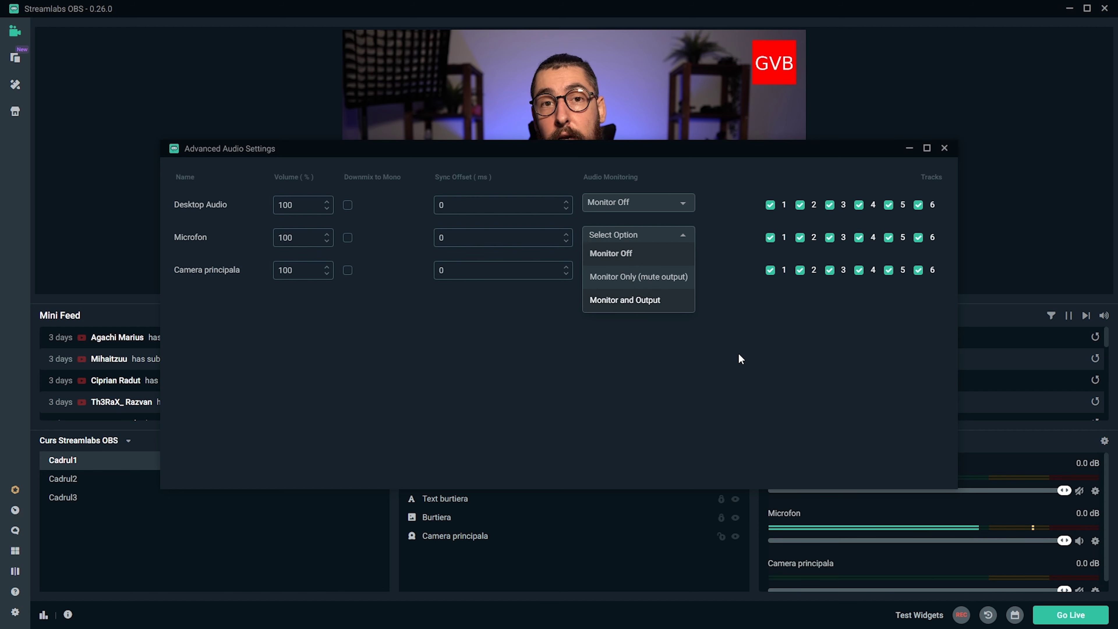
{"action": "left_click_drag", "start_coordinate": [795, 153], "coordinate": [830, 234]}
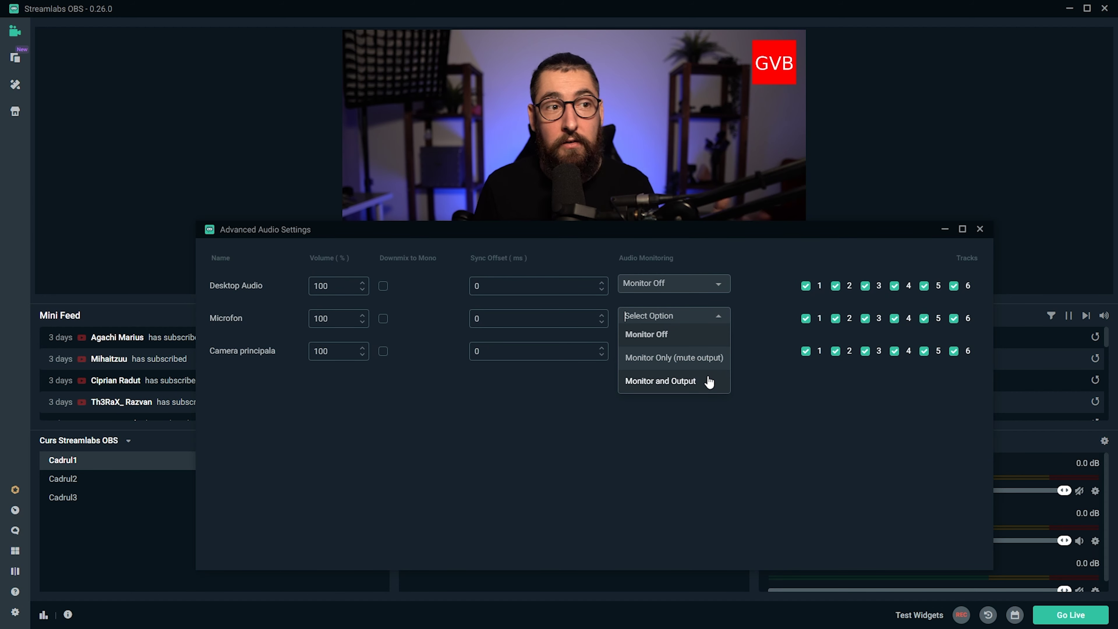
{"action": "left_click", "coordinate": [841, 422]}
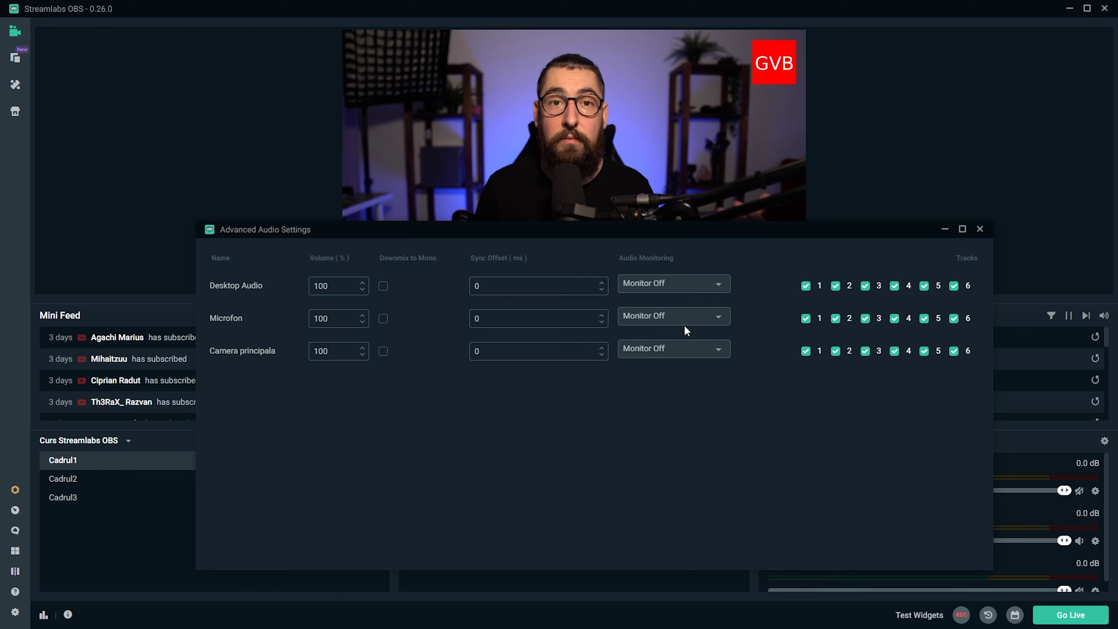
{"action": "left_click", "coordinate": [700, 316]}
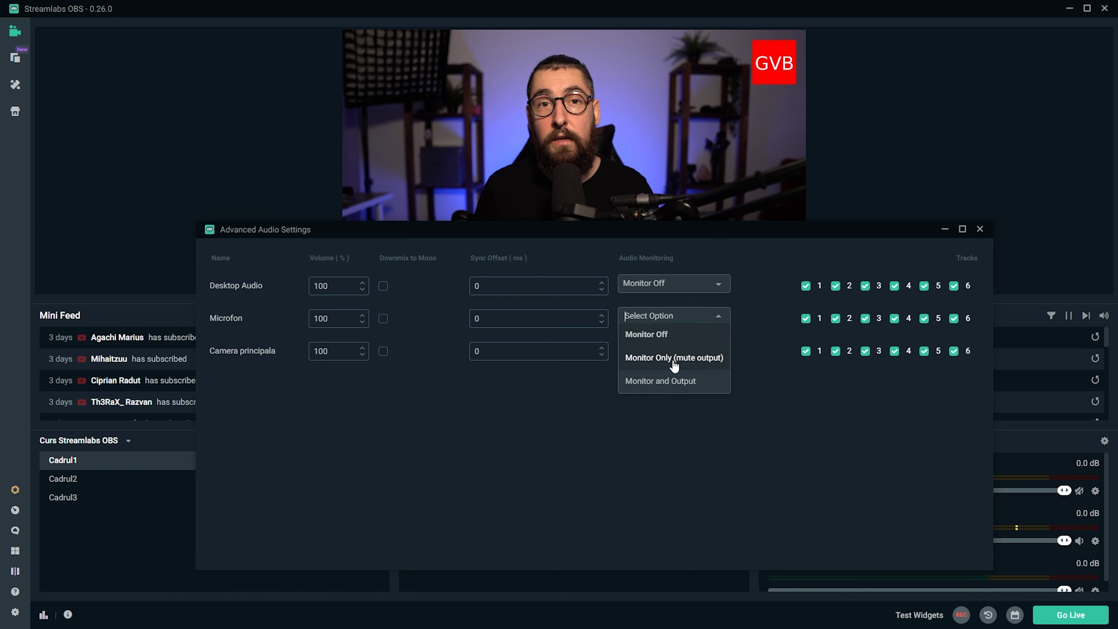
{"action": "left_click", "coordinate": [776, 425]}
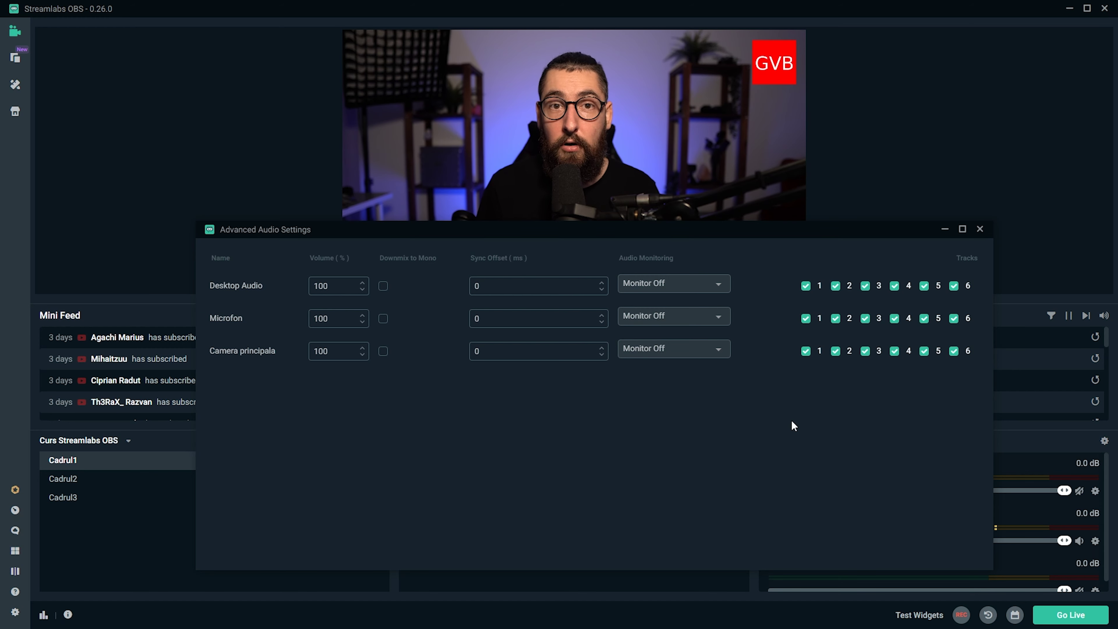
{"action": "left_click", "coordinate": [980, 229]}
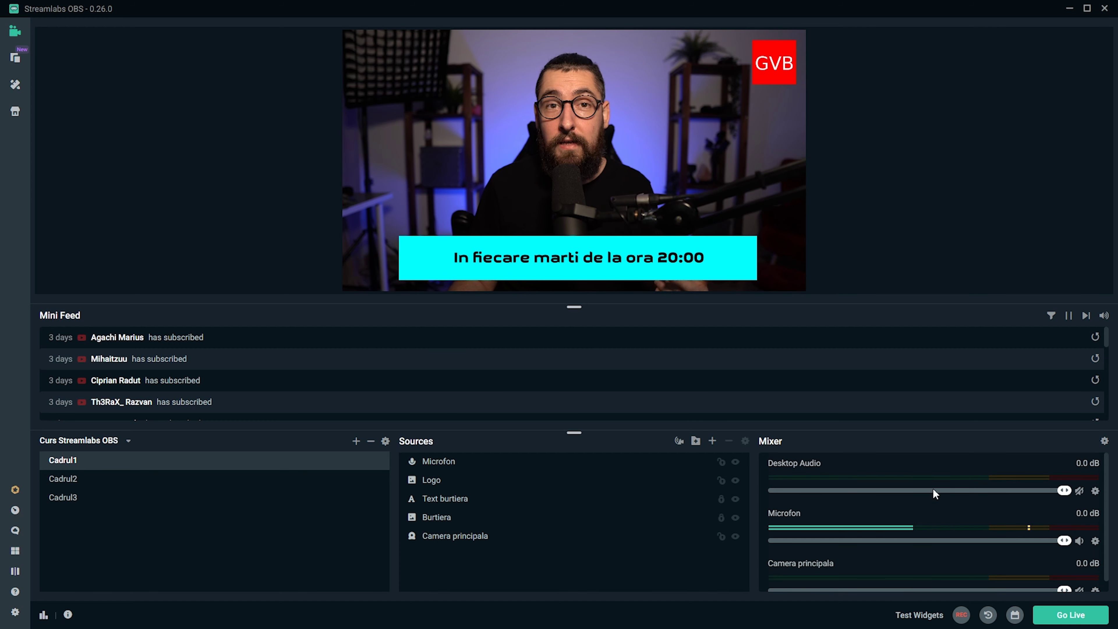
Check the advanced audio settings, and examine the Audio Monitoring Device options in the Advanced settings without changing the device.
{"action": "left_click", "coordinate": [1104, 441]}
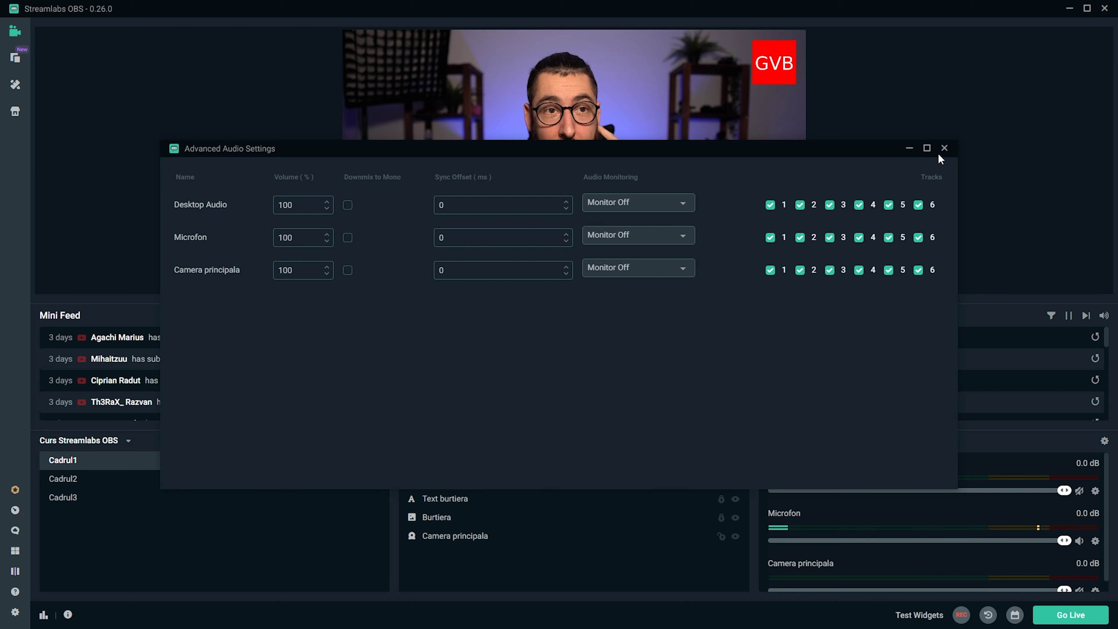
{"action": "left_click", "coordinate": [944, 148]}
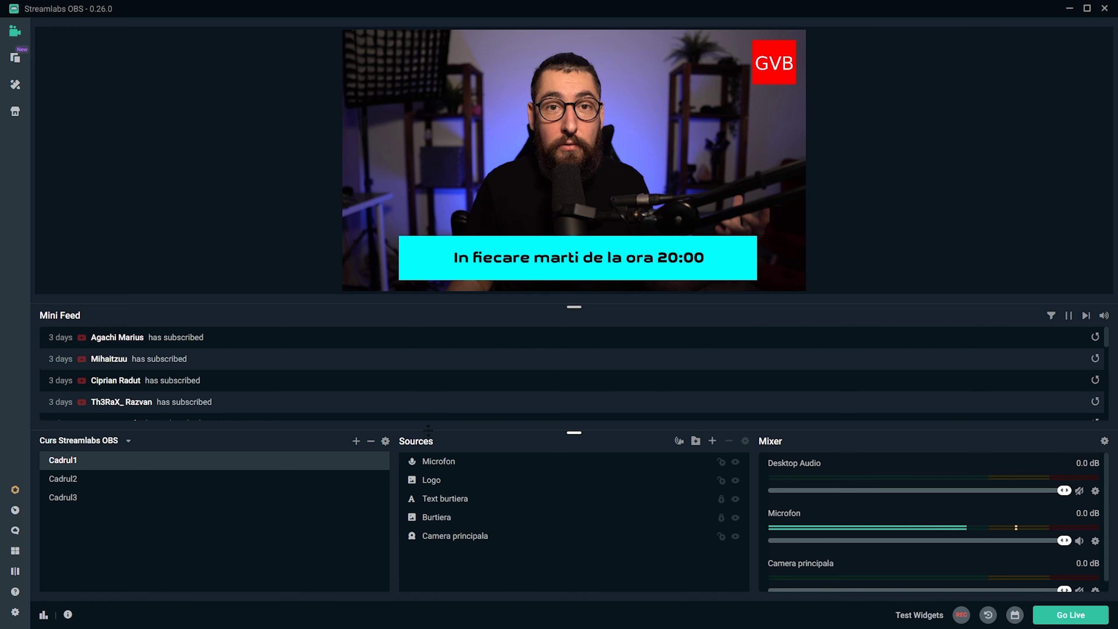
{"action": "left_click", "coordinate": [14, 612]}
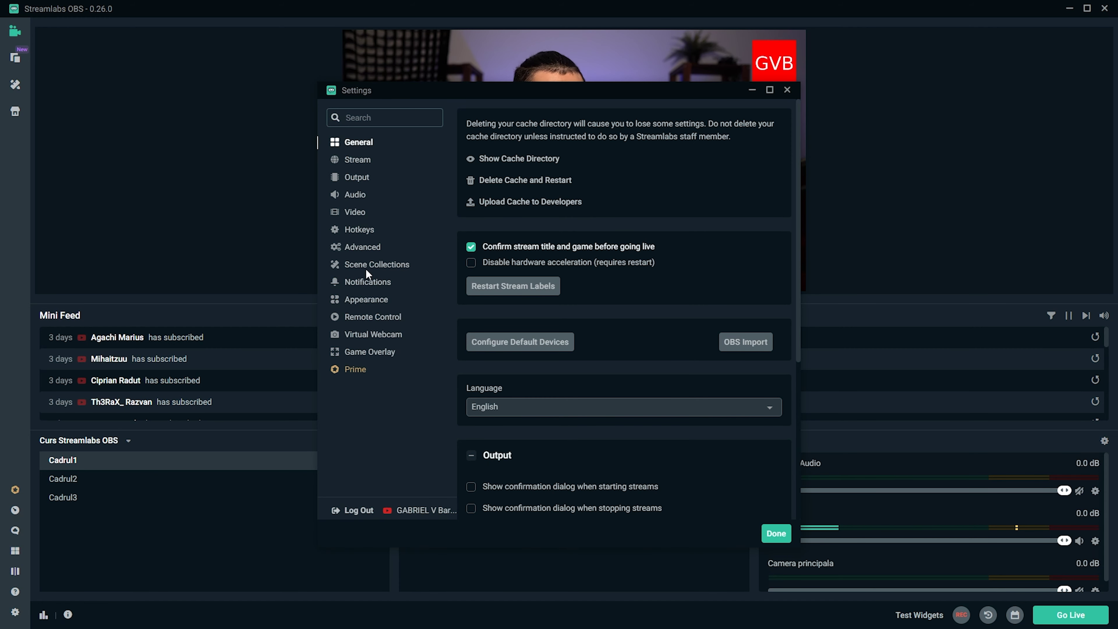
{"action": "left_click", "coordinate": [371, 247]}
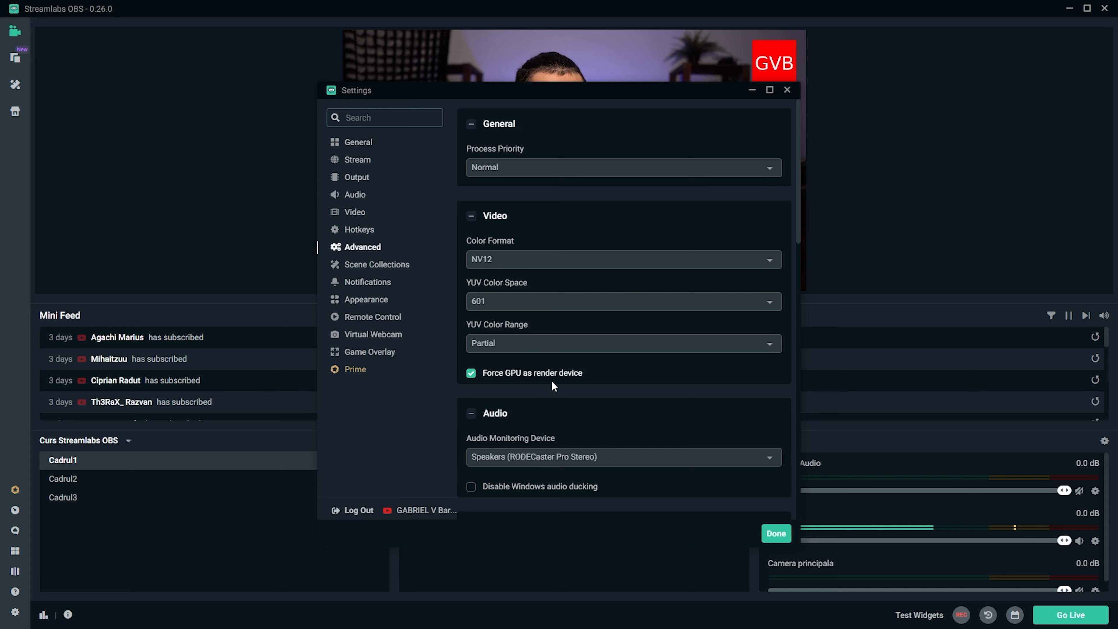
{"action": "scroll", "coordinate": [553, 385], "scroll_direction": "down", "scroll_amount": 3}
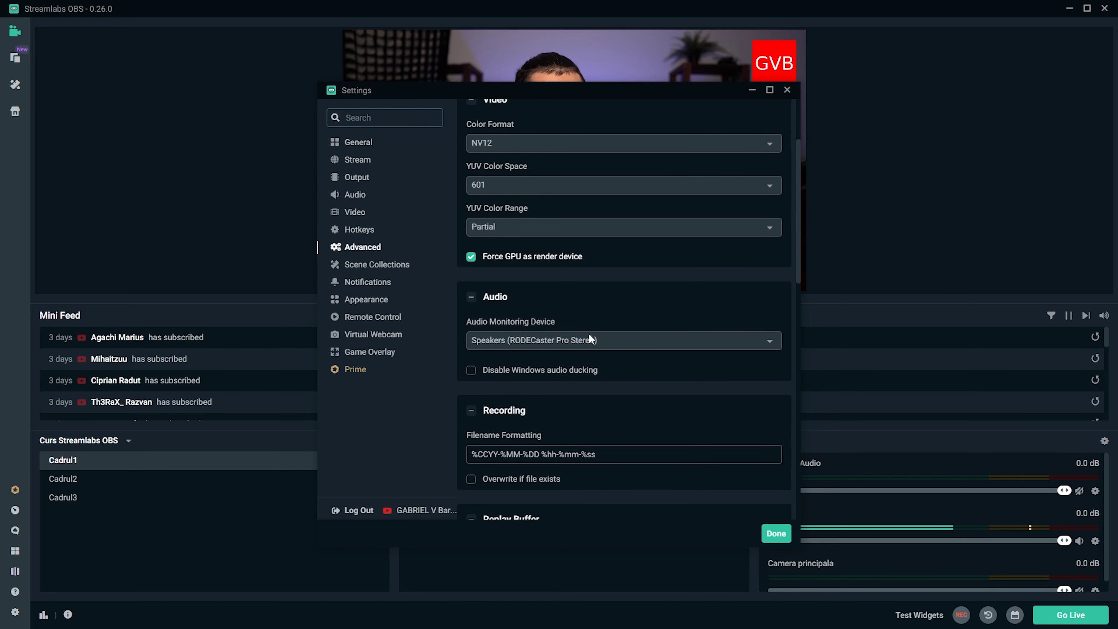
{"action": "left_click", "coordinate": [589, 336]}
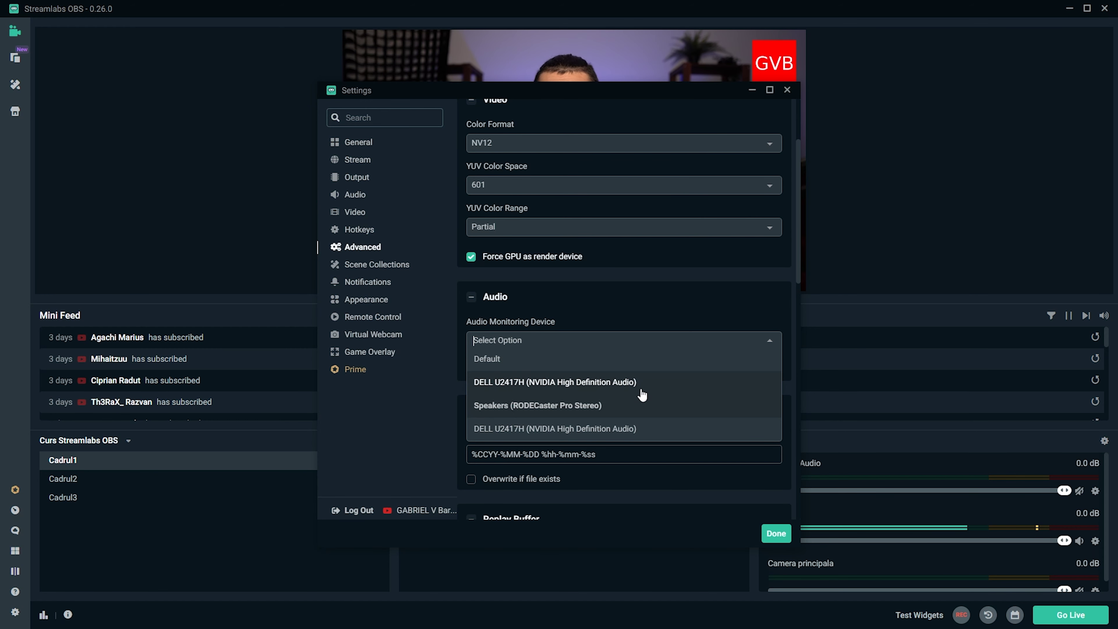
{"action": "left_click", "coordinate": [787, 90]}
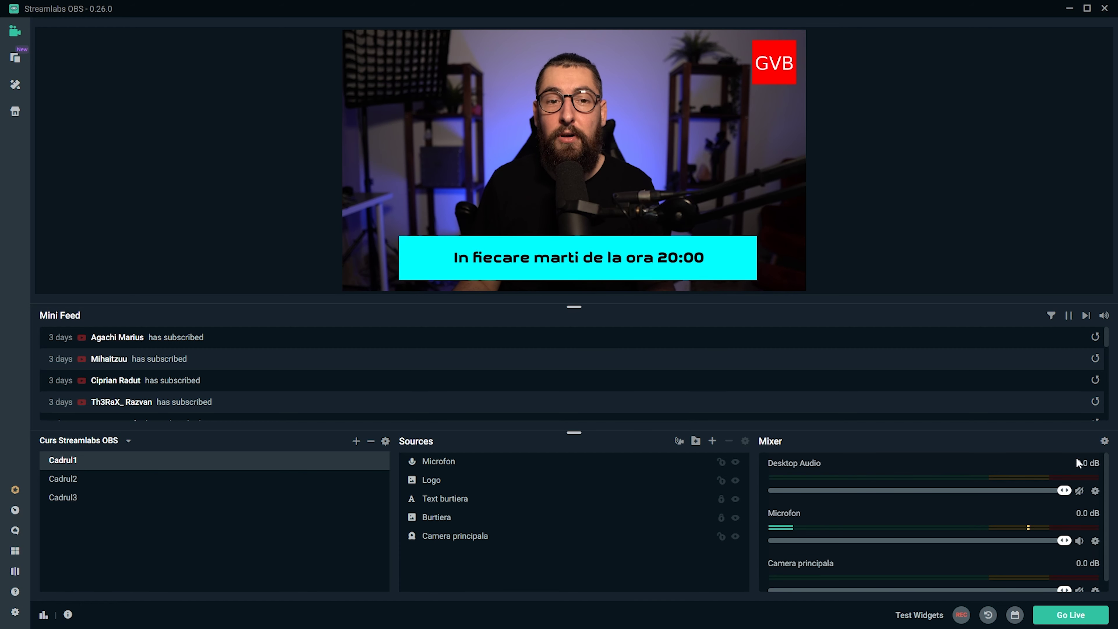
Exclude Camera principala from audio track 1 in the advanced audio settings and close them.
{"action": "left_click", "coordinate": [1105, 441]}
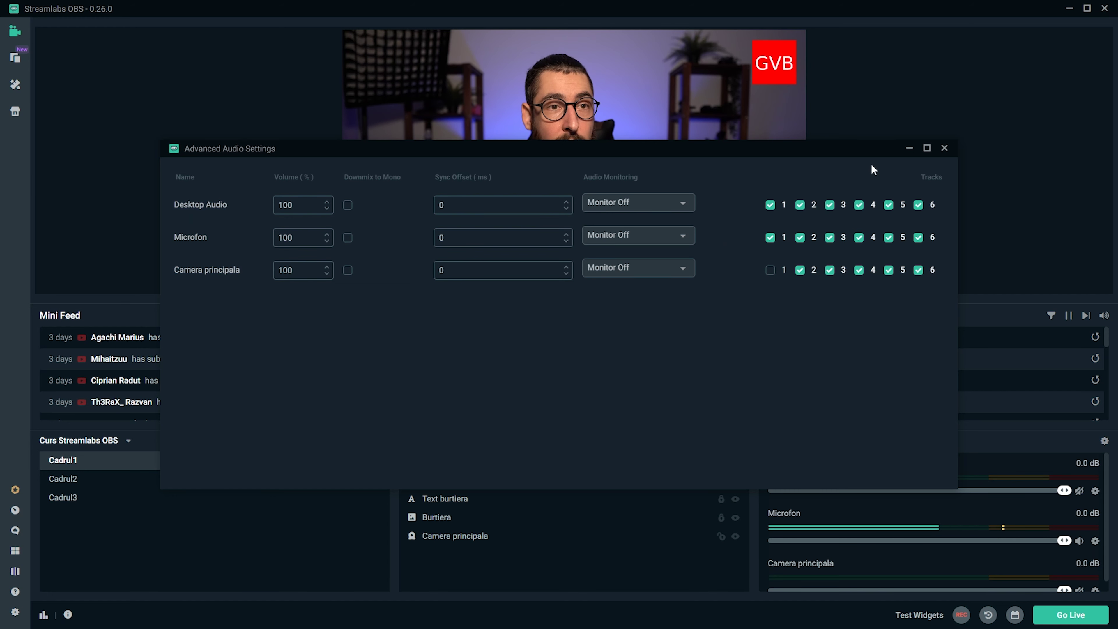
{"action": "left_click", "coordinate": [945, 149]}
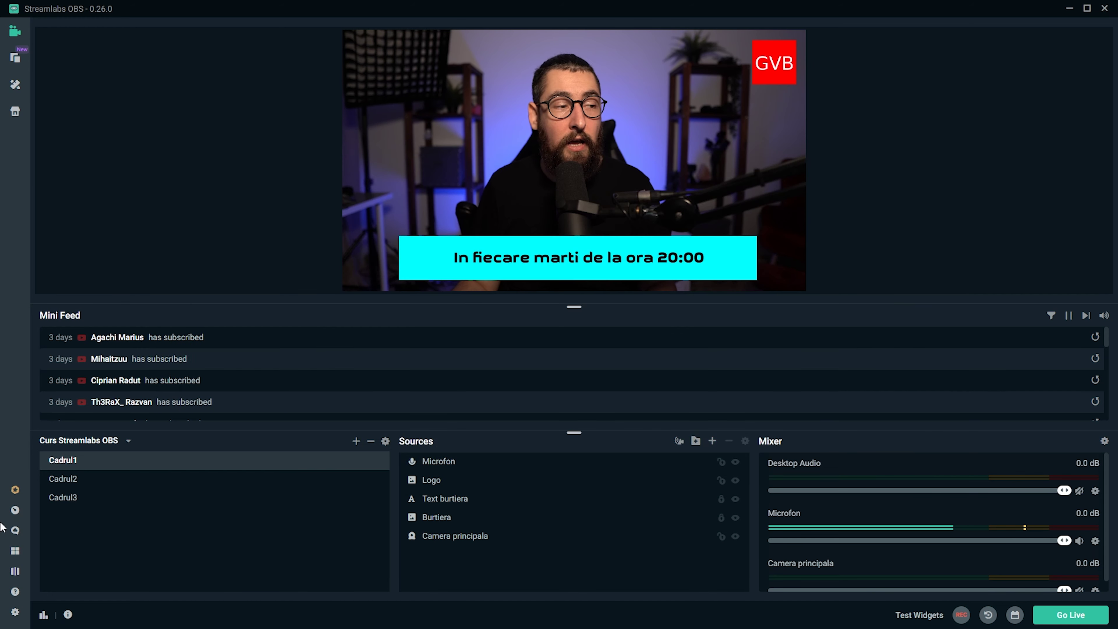
Select audio track 1 for the streaming output, save the settings, and review the sources' track assignments in the advanced audio settings.
{"action": "left_click", "coordinate": [17, 610]}
{"action": "left_click", "coordinate": [358, 178]}
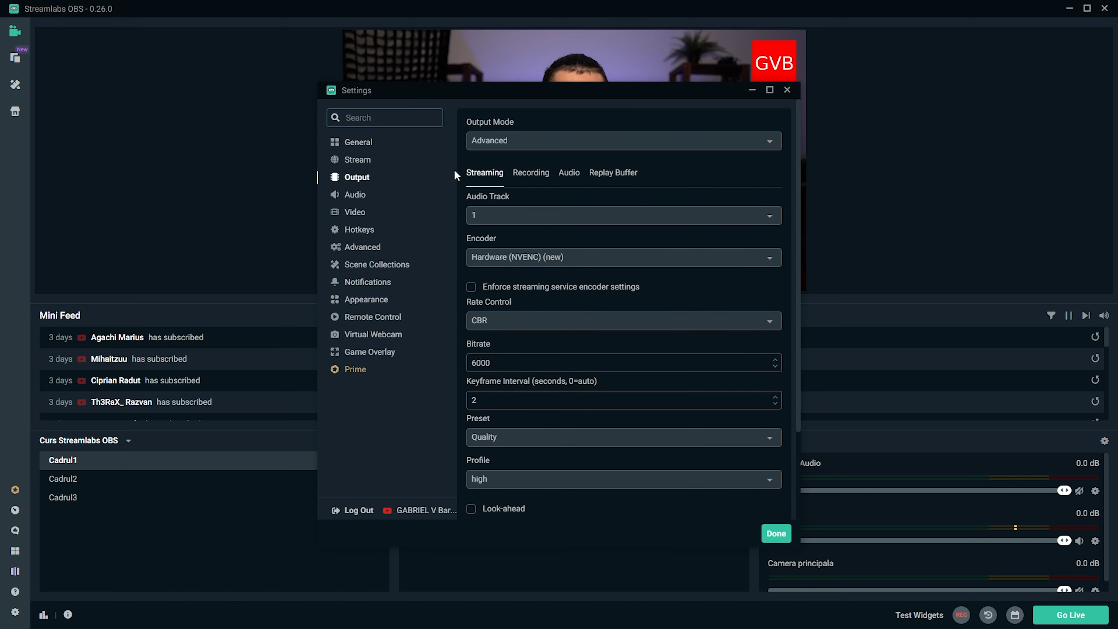
{"action": "left_click", "coordinate": [536, 218]}
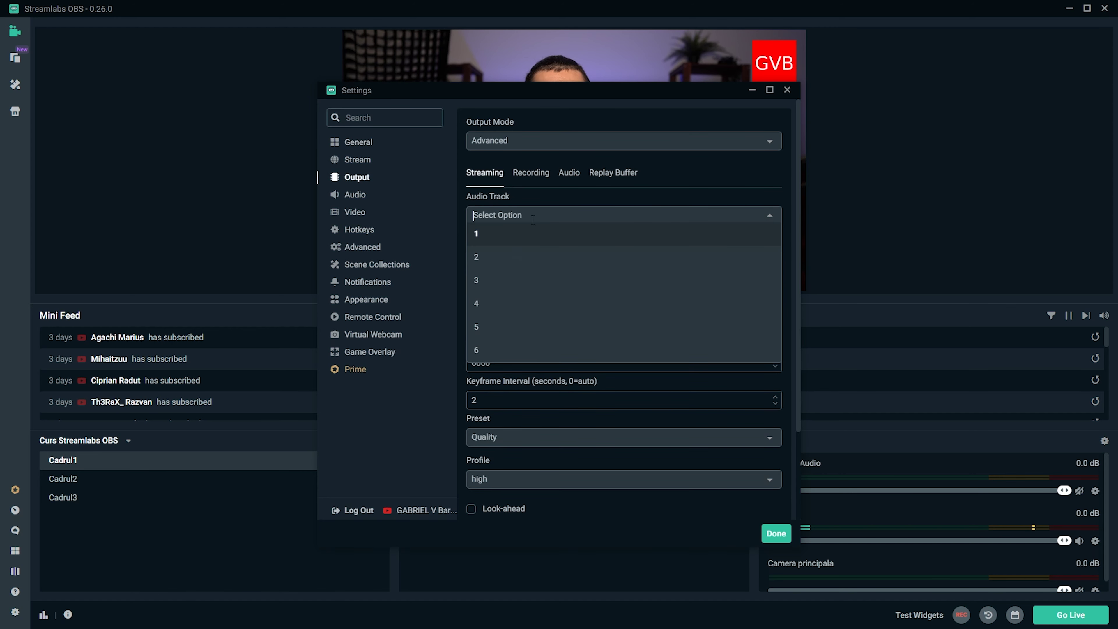
{"action": "left_click", "coordinate": [516, 235]}
{"action": "left_click", "coordinate": [776, 533]}
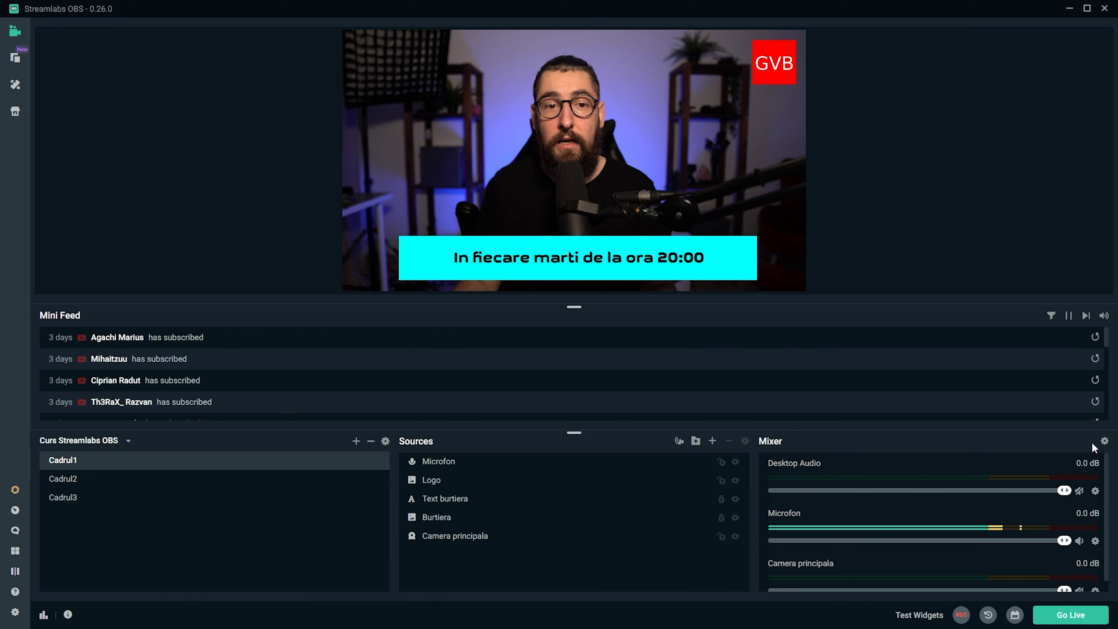
{"action": "left_click", "coordinate": [1105, 441]}
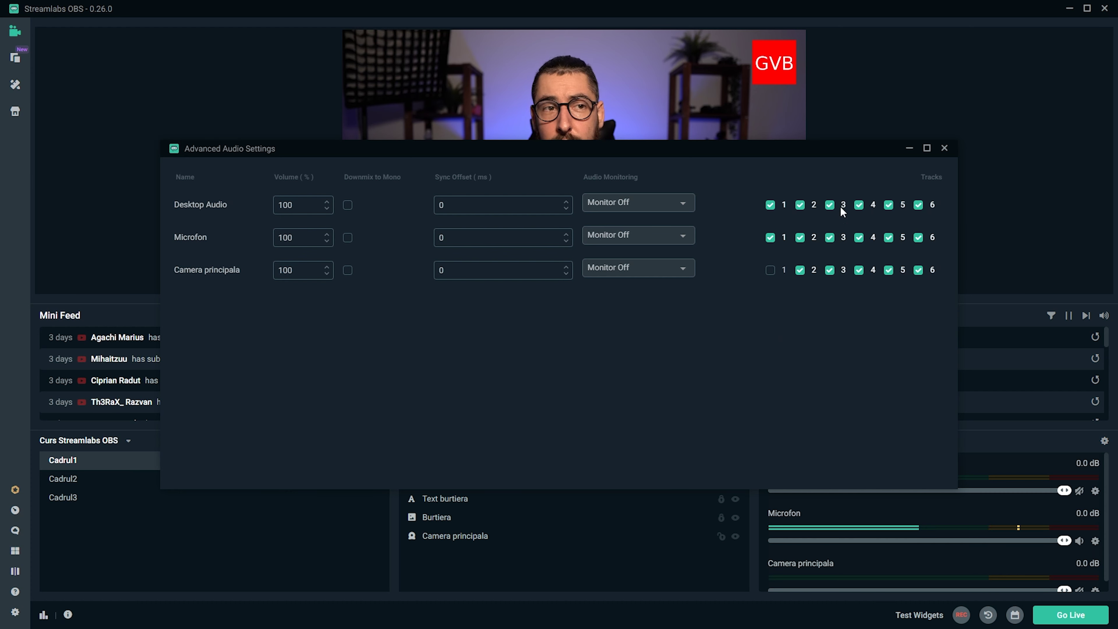
{"action": "key", "text": "Escape"}
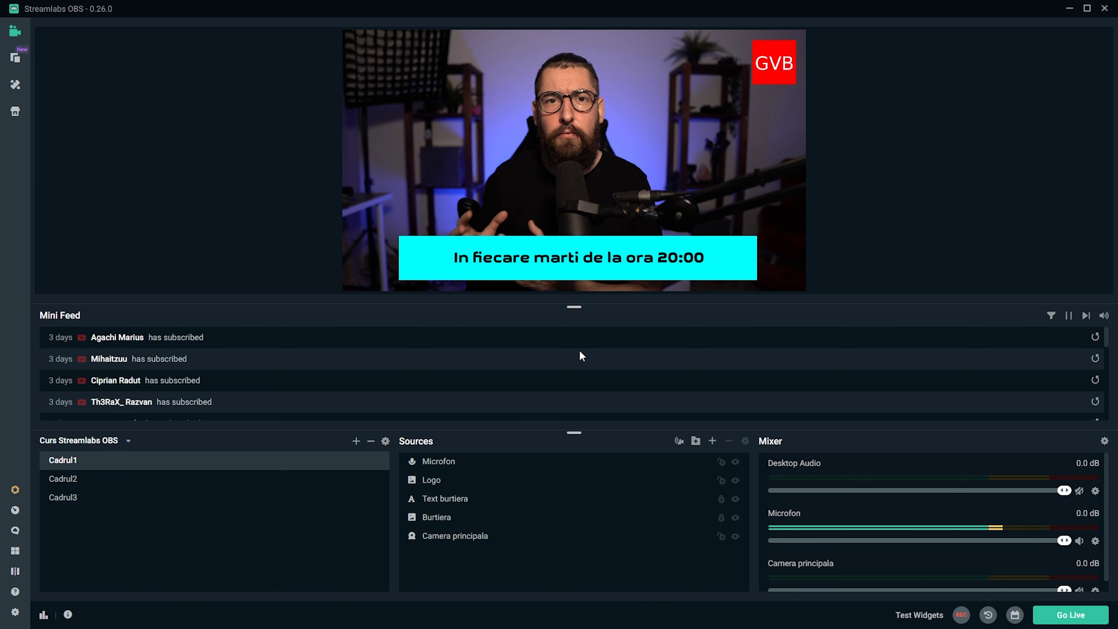
Open the recording output settings and highlight the recording path.
{"action": "left_click", "coordinate": [14, 612]}
{"action": "left_click", "coordinate": [357, 177]}
{"action": "left_click", "coordinate": [531, 172]}
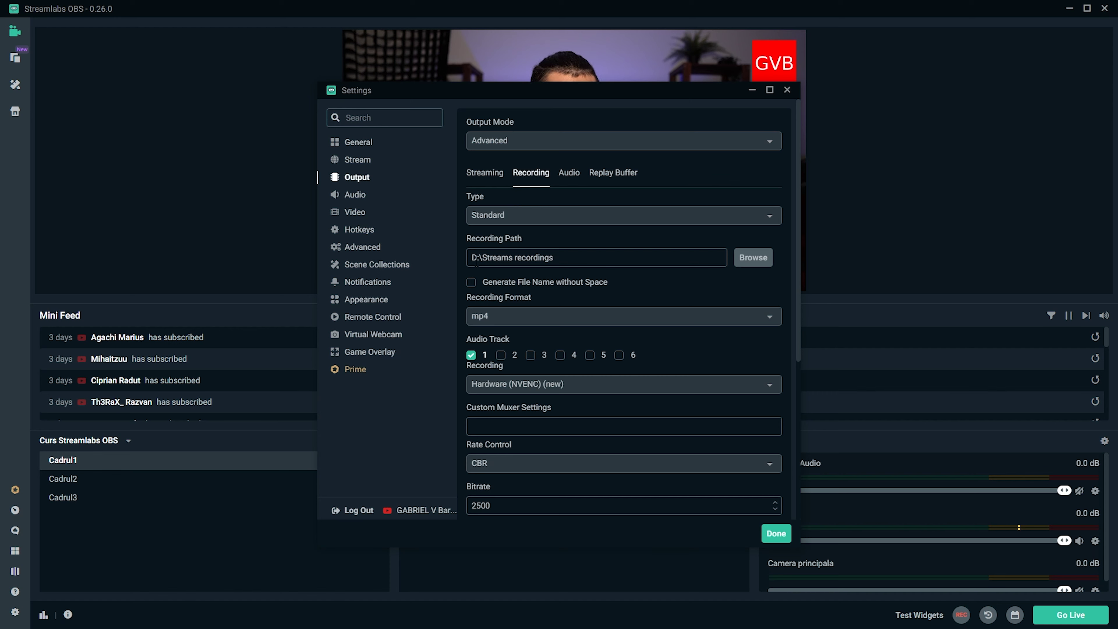
{"action": "triple_click", "coordinate": [544, 257]}
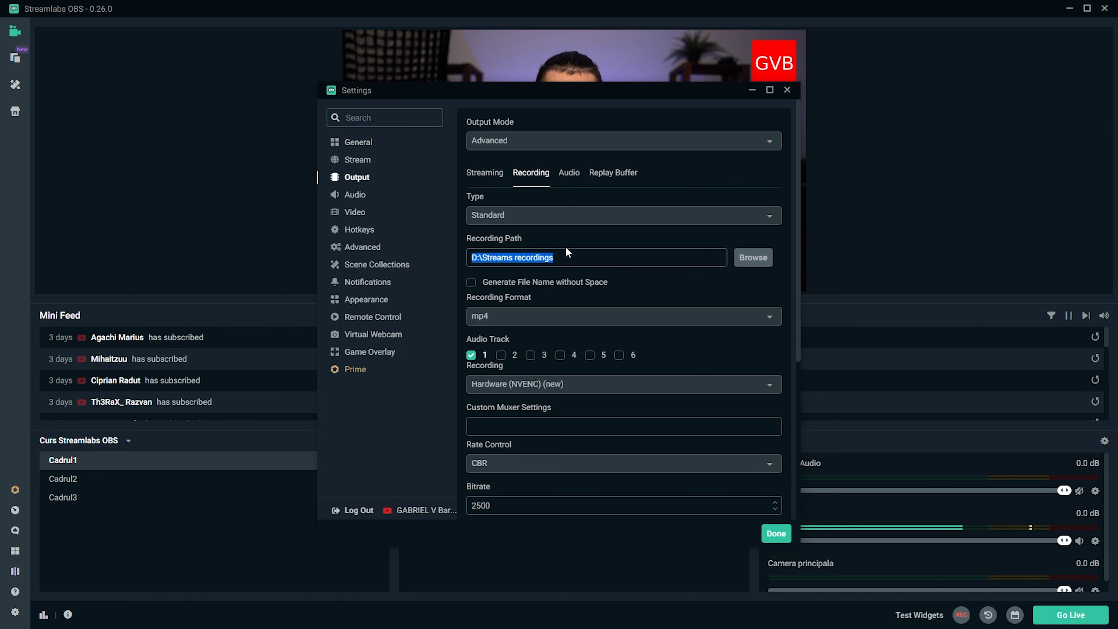